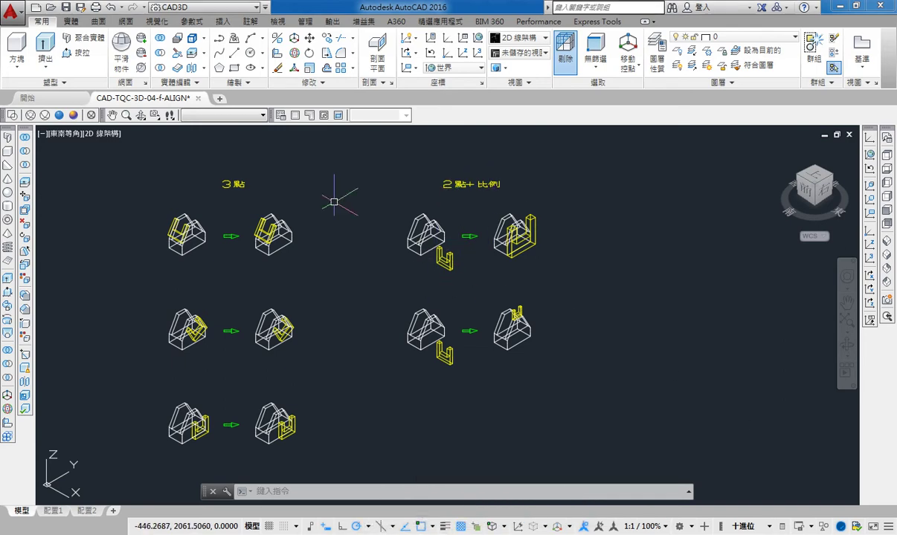
Start opening a drawing, look through the storage locations and C: drive, then reopen the file browser
left_click(47, 9)
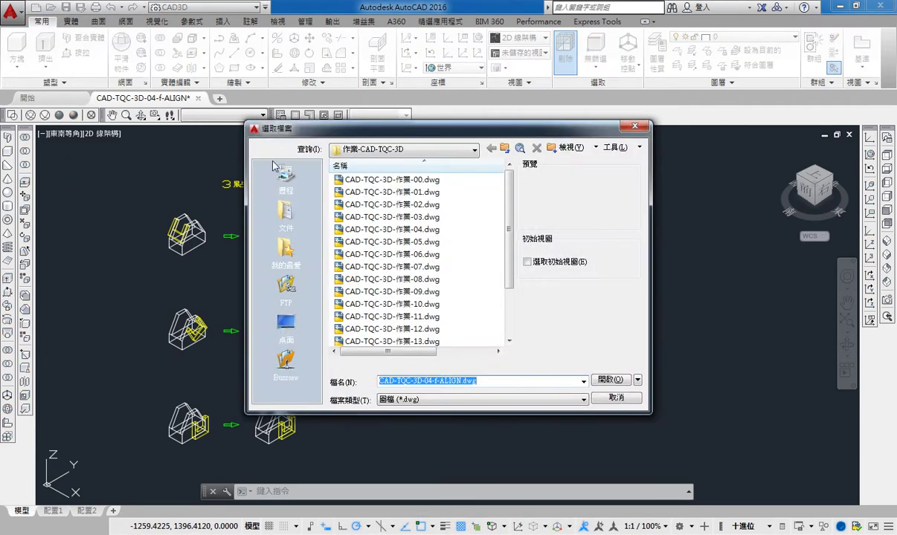
left_click(418, 153)
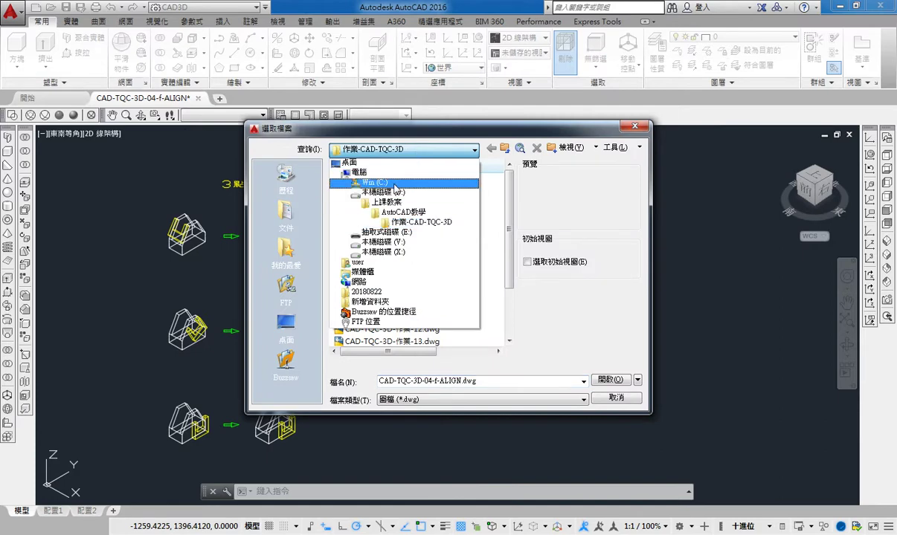
left_click(387, 191)
left_click(418, 152)
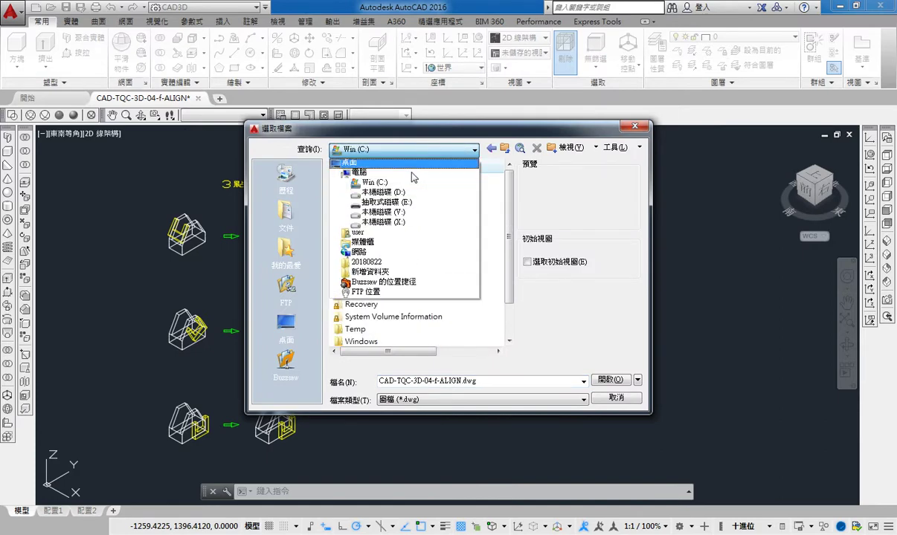
left_click(634, 127)
left_click(633, 127)
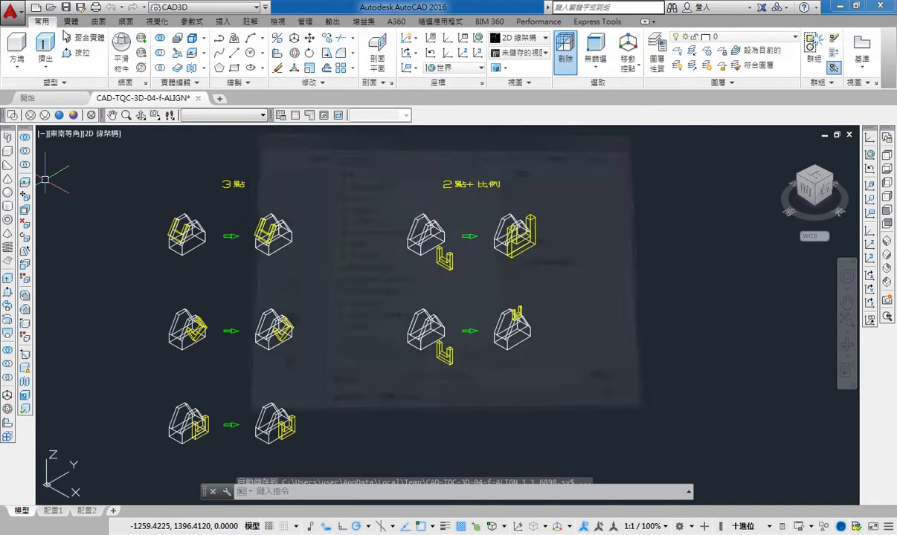
left_click(52, 7)
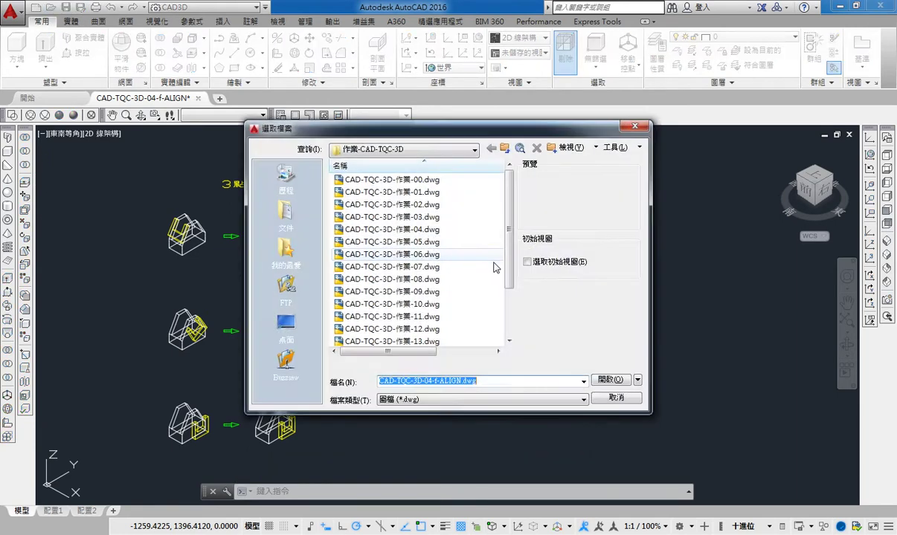
Browse the AutoCAD教學 folders into CAD-TQC-2D-06 and pick CAD-TQC-2D-06-h-ALIGN.dwg
left_click(505, 149)
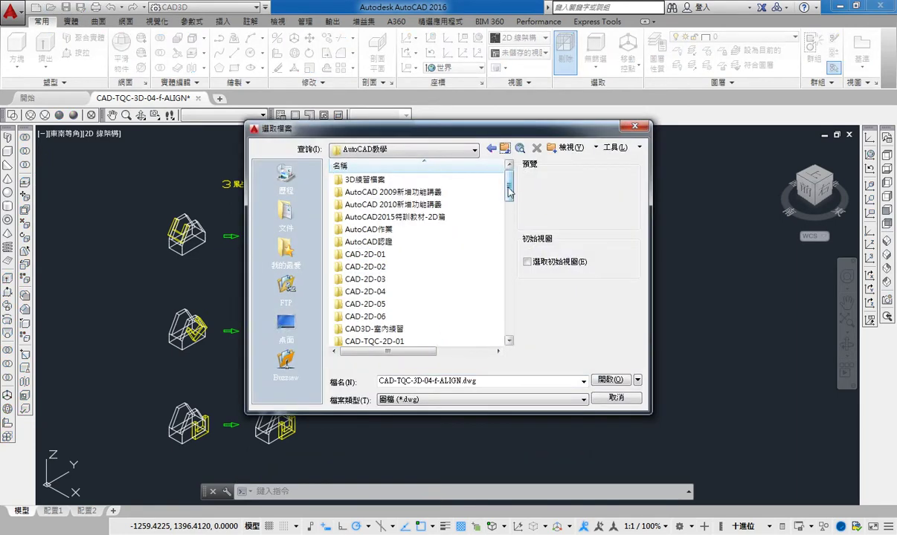
scroll(509, 191, "down", 3)
scroll(452, 220, "down", 2)
double_click(407, 204)
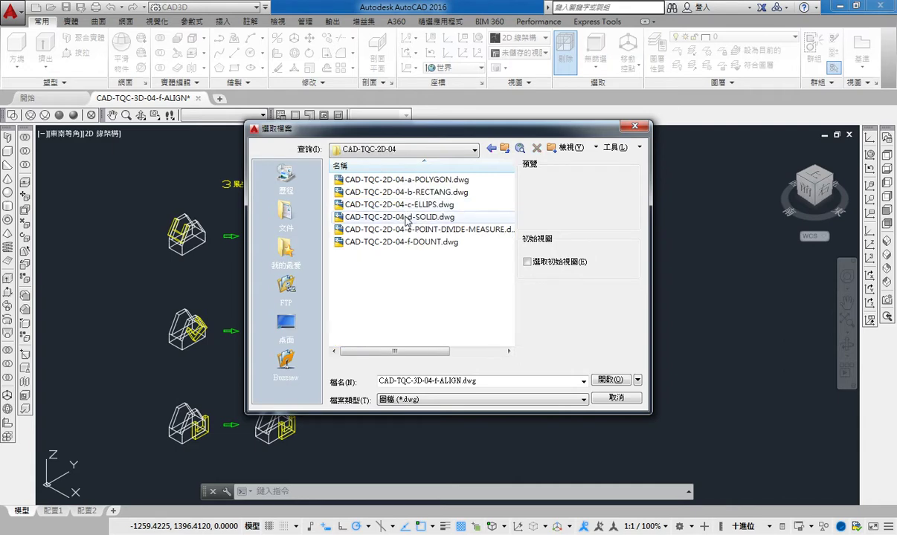
left_click(505, 148)
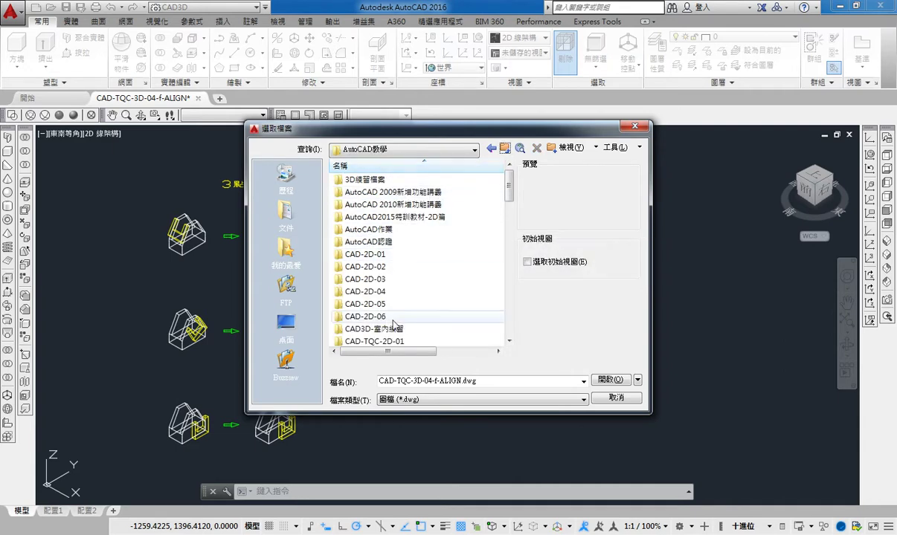
scroll(387, 302, "down", 5)
scroll(394, 246, "up", 1)
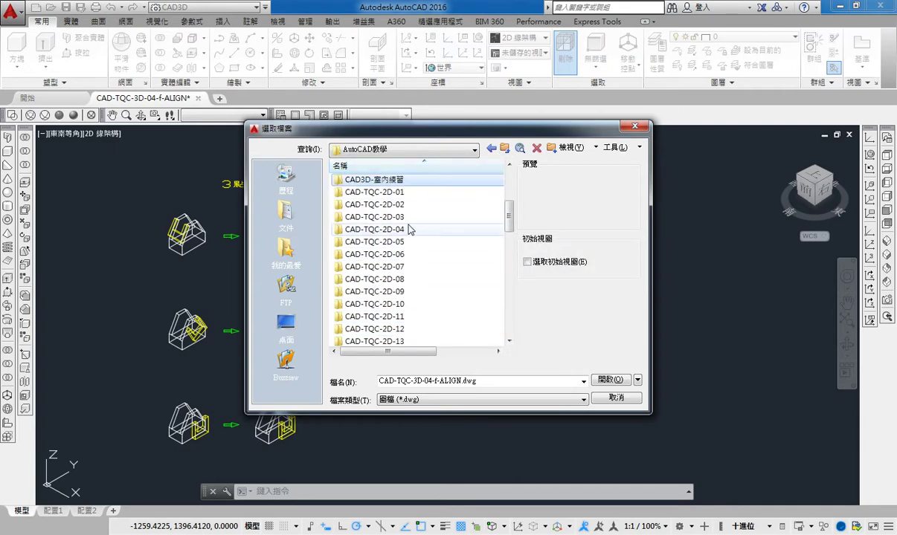
double_click(399, 242)
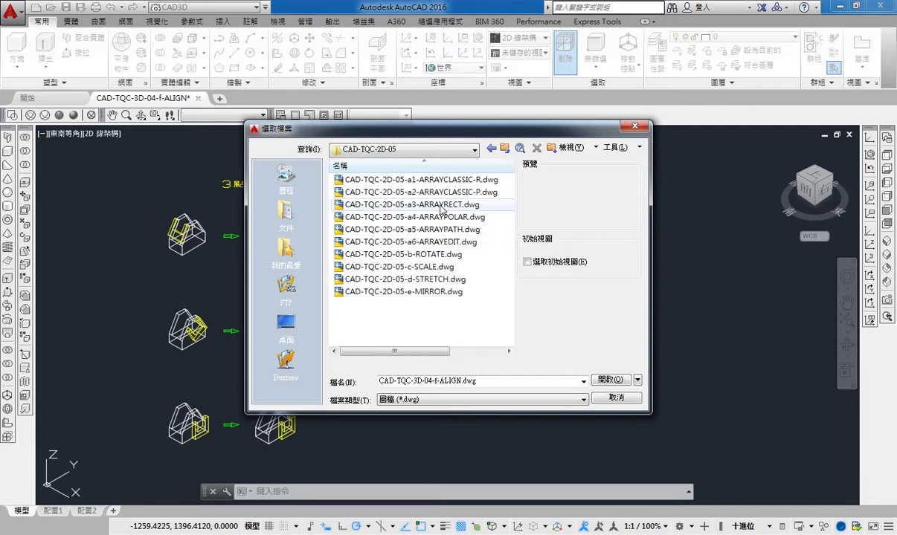
left_click(505, 148)
scroll(402, 297, "down", 3)
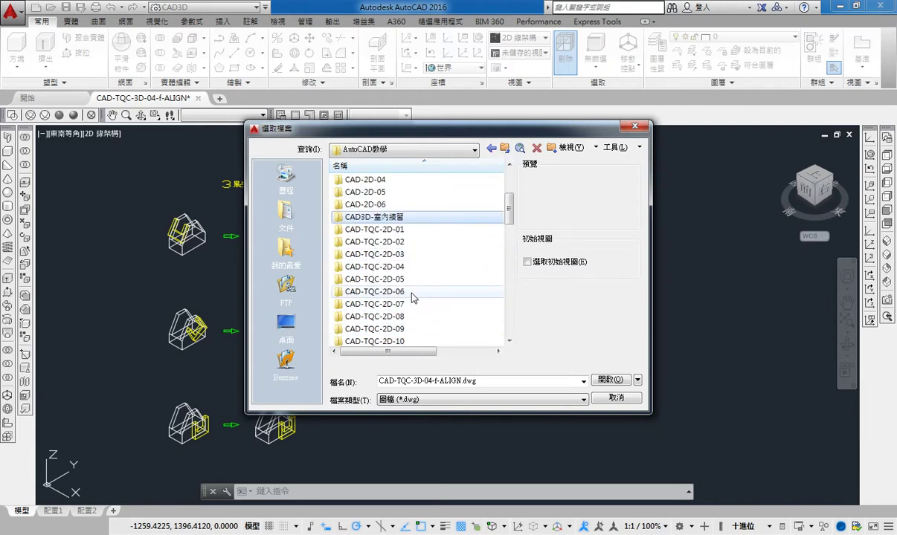
double_click(387, 276)
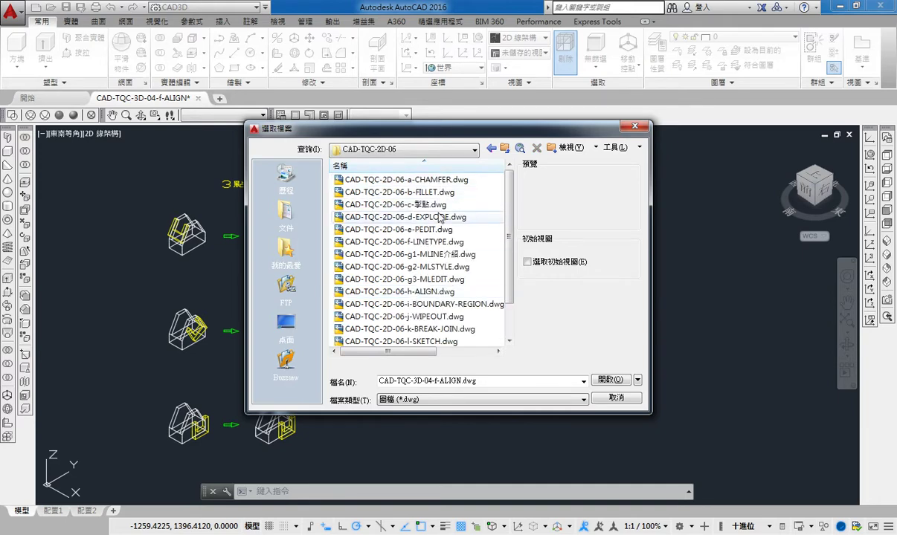
left_click(436, 293)
Open CAD-TQC-2D-06-h-ALIGN.dwg and clear any running command or selection
double_click(436, 294)
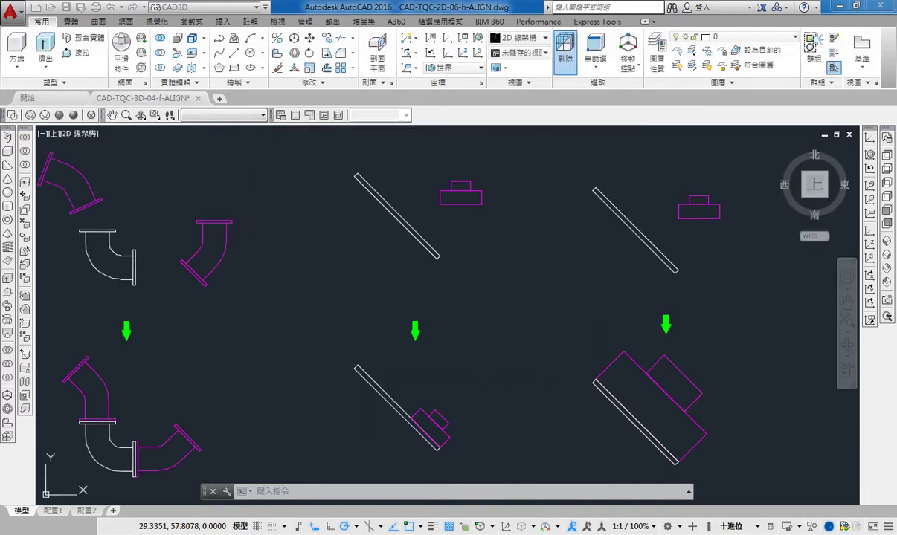
key("Escape")
key("Escape")
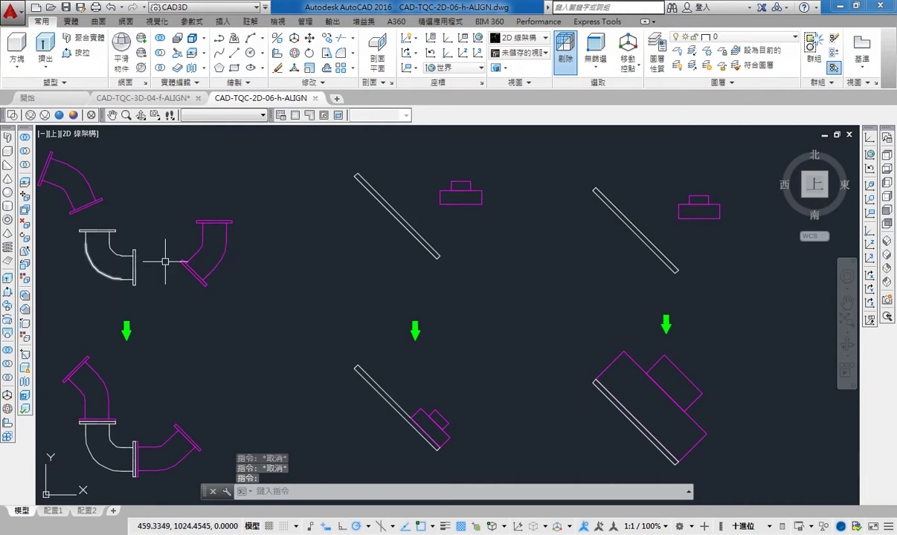
left_click(165, 193)
key("Escape")
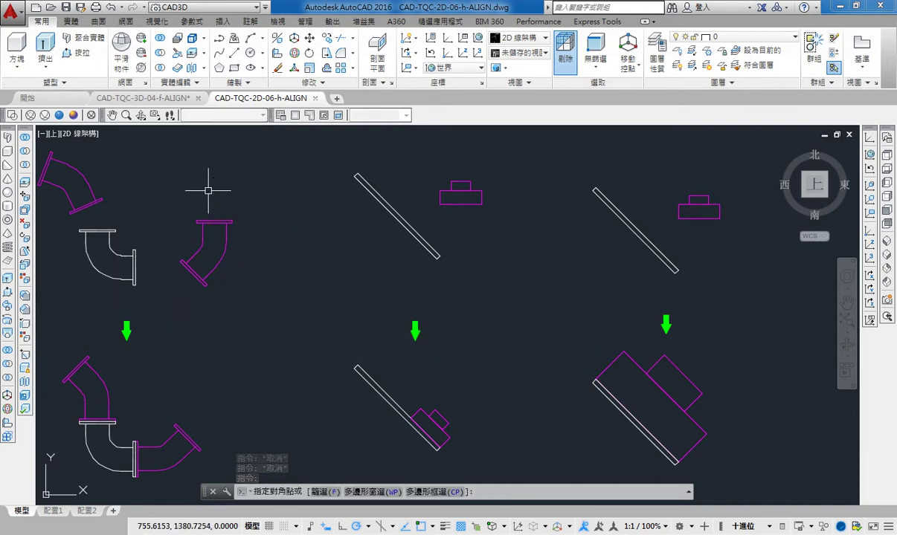
Try ALIGN on the window-selected magenta elbow, then cancel it
type("al")
key("Return")
left_click(165, 194)
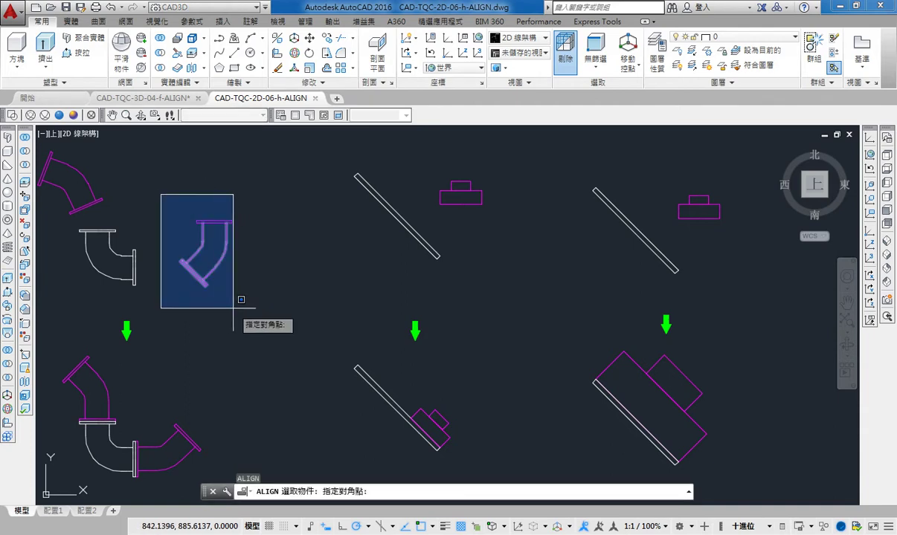
left_click(245, 310)
key("Return")
key("Escape")
key("Escape")
key("Escape")
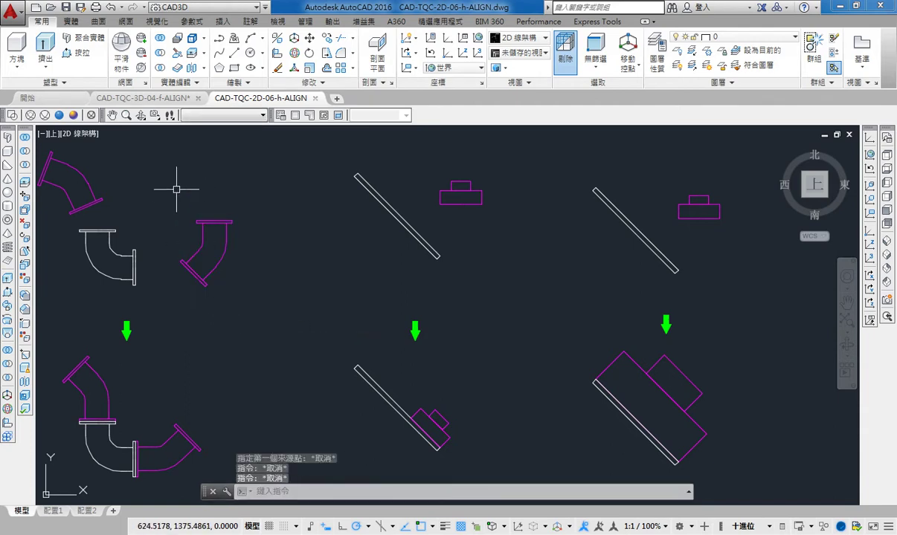
Restart ALIGN with the magenta elbow window-selected and both elbows in view
type("l")
key("Return")
left_click(154, 192)
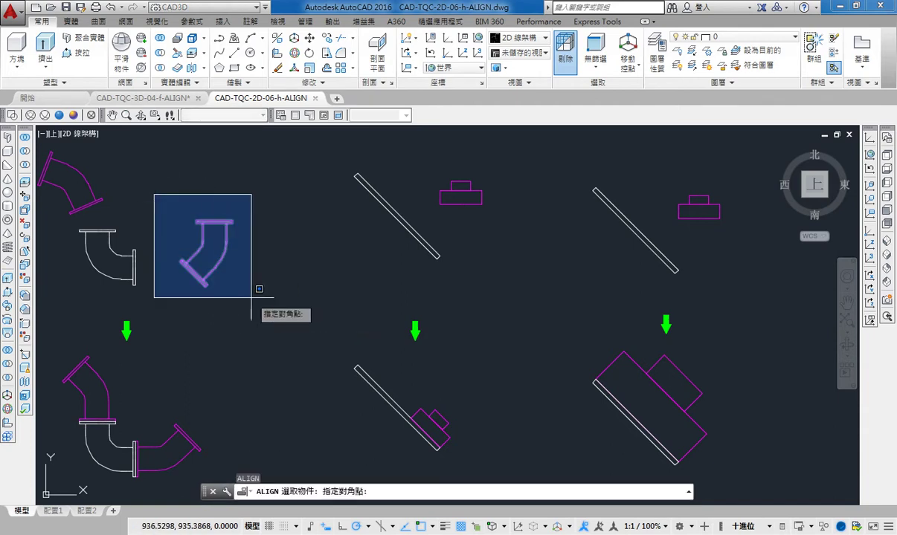
left_click(261, 310)
key("Return")
scroll(262, 310, "up", 4)
middle_click_drag(298, 331, 365, 348)
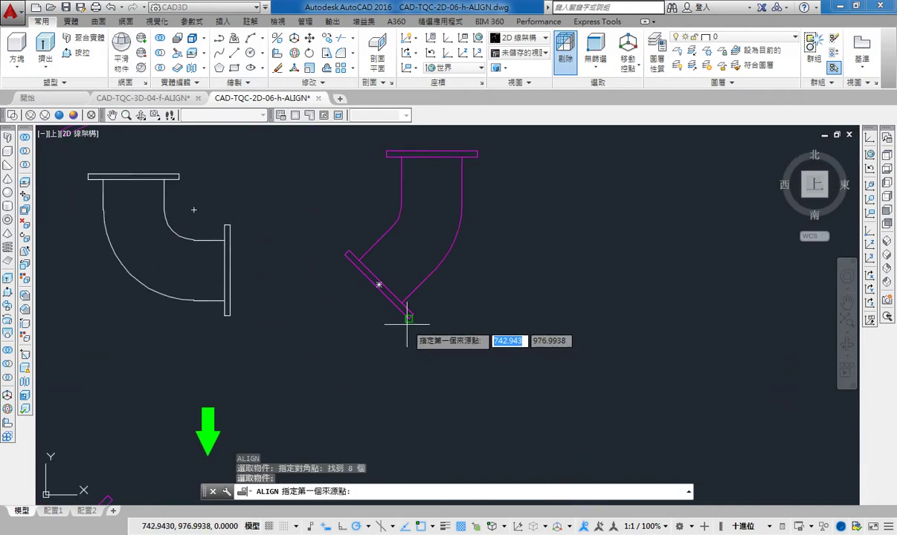
Match the magenta flange's two corners to the white flange's bottom and top corners
left_click(411, 318)
left_click(225, 316)
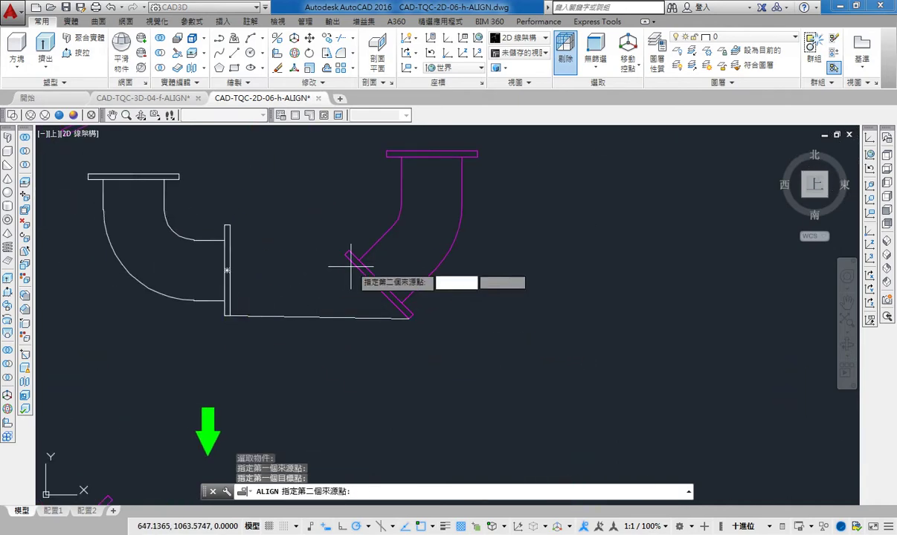
left_click(348, 254)
left_click(228, 226)
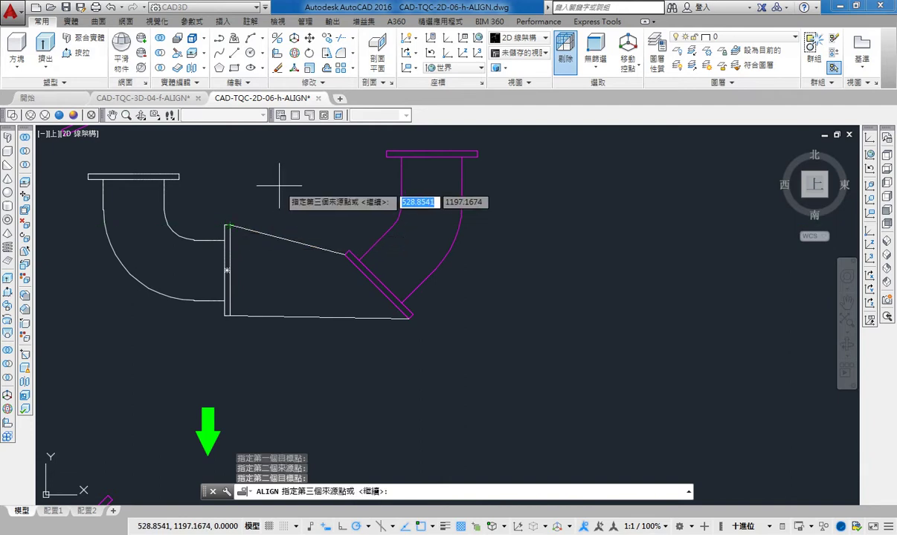
key("Return")
key("Return")
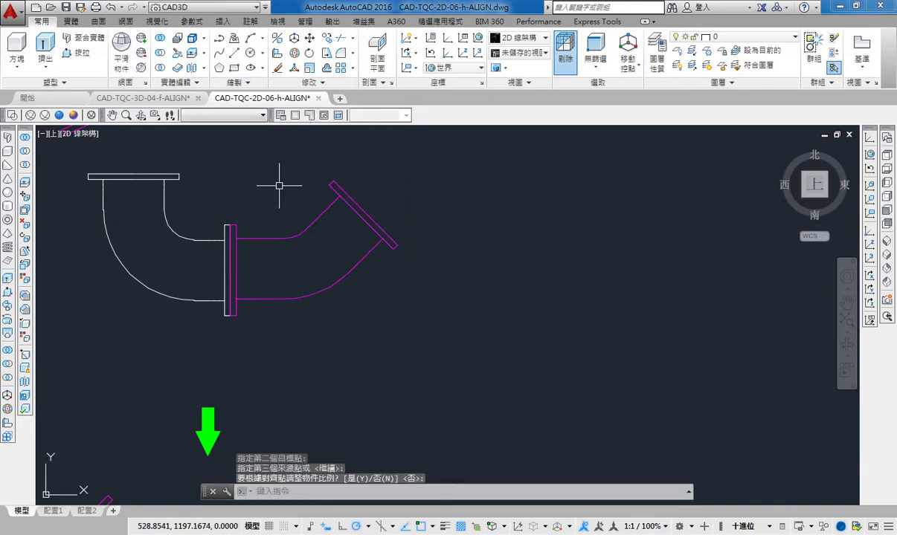
scroll(94, 300, "down", 5)
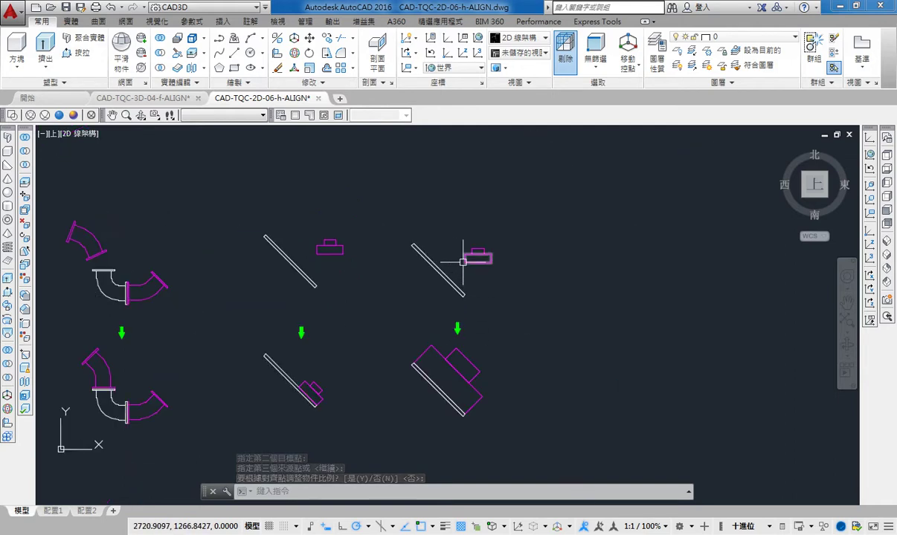
Start ALIGN with the magenta box window-selected
scroll(464, 263, "up", 4)
type("a")
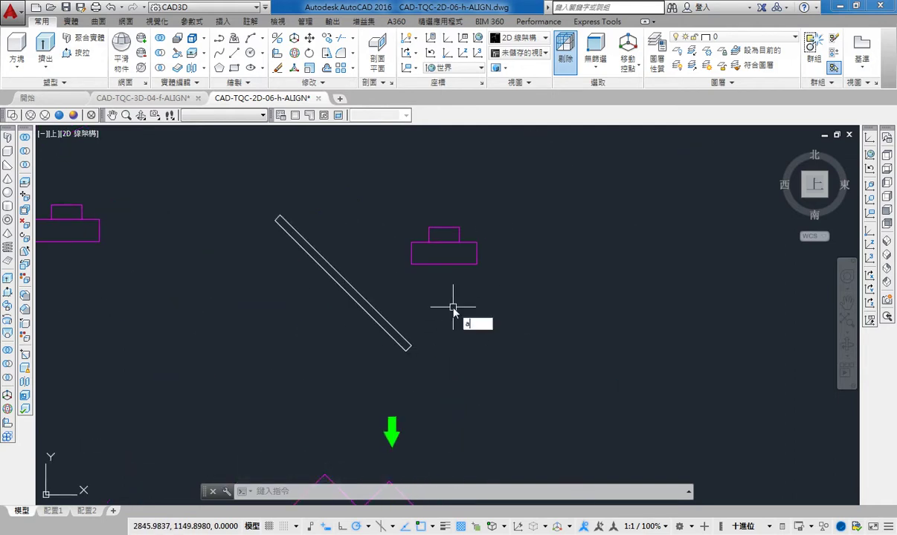
type("l")
key("Return")
left_click(377, 194)
left_click(525, 278)
key("Return")
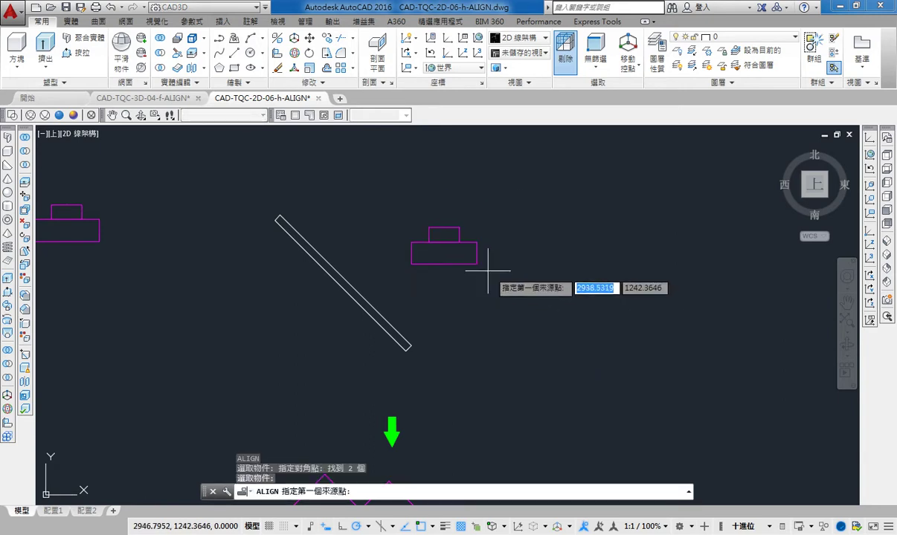
Align the box's two corners to the diagonal pipe's ends with scaling, then go to CAD-TQC-3D-04-f-ALIGN
left_click(476, 264)
left_click(408, 347)
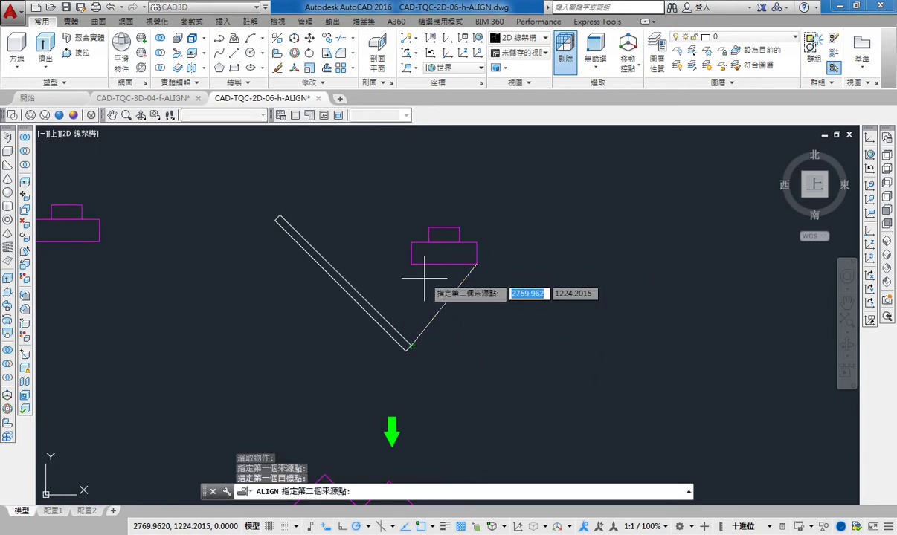
left_click(411, 264)
left_click(278, 217)
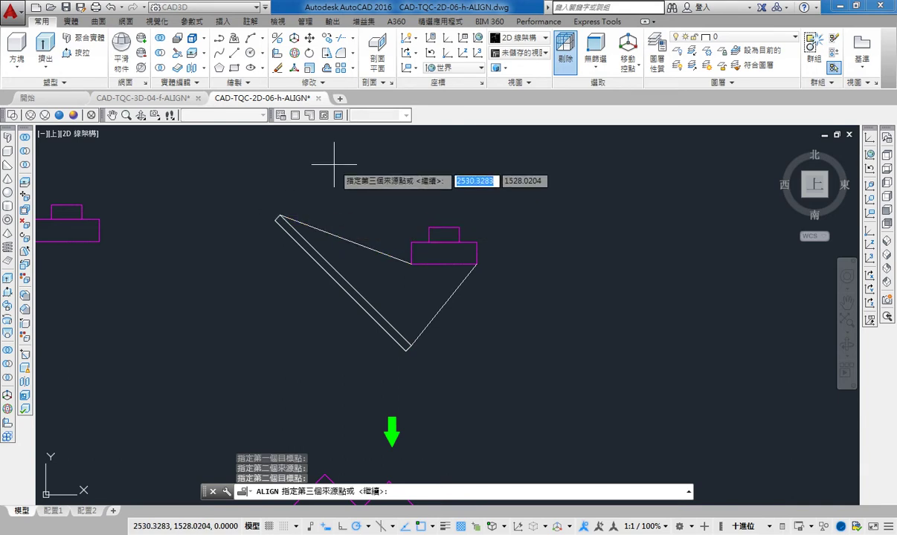
key("Return")
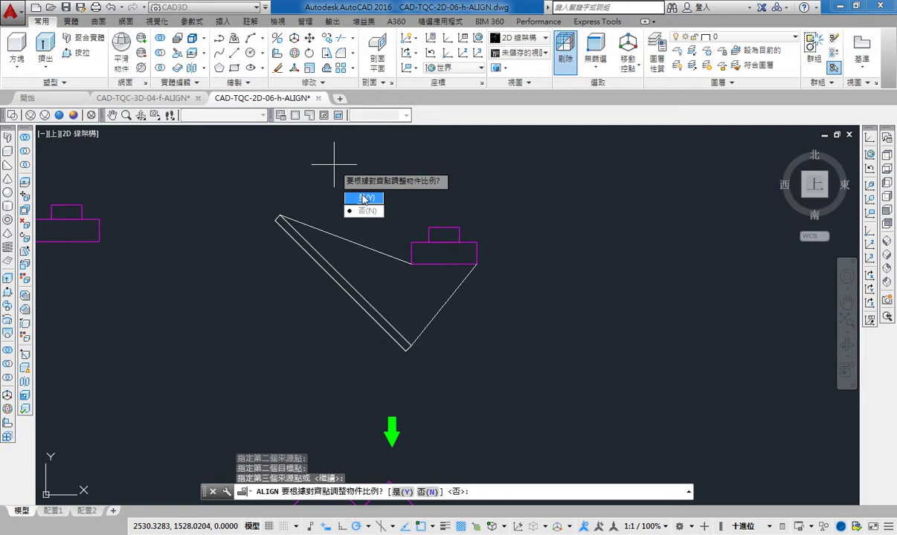
left_click(364, 199)
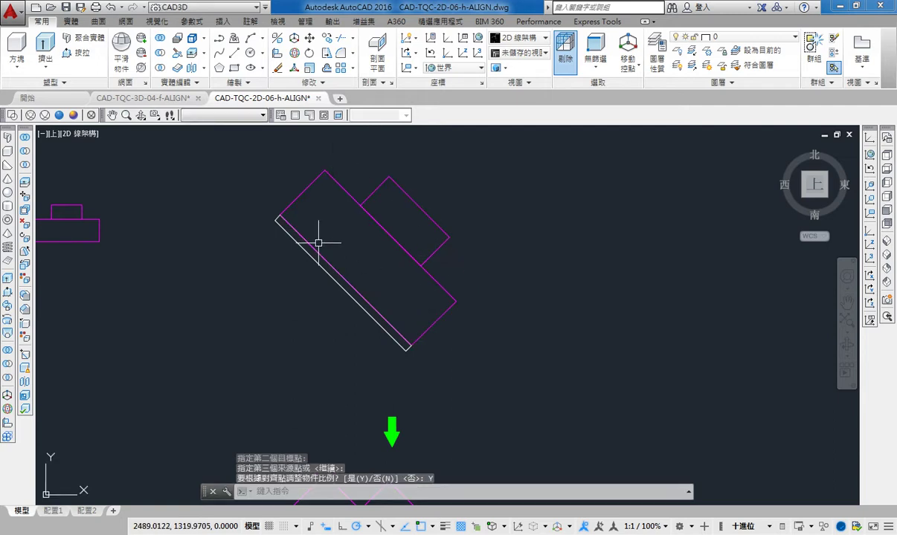
left_click(143, 97)
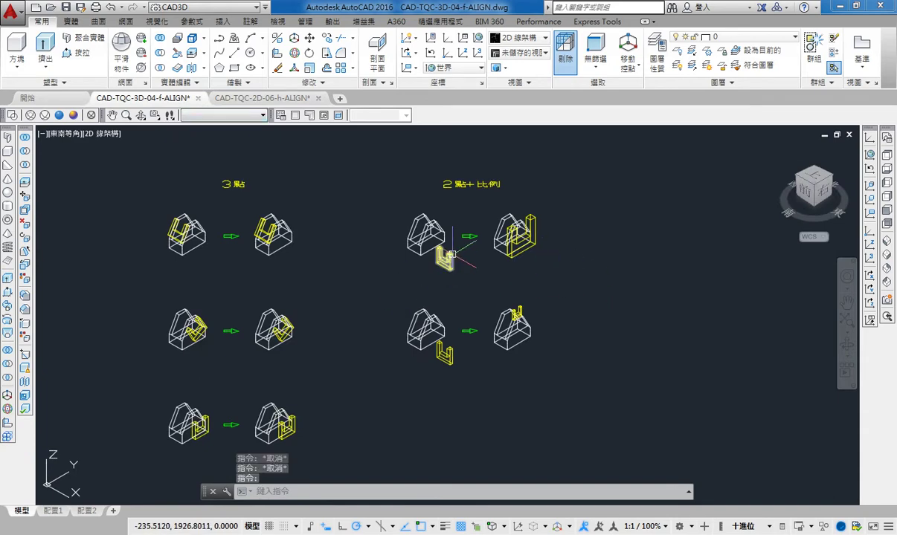
Pan to the 2點+比例 example and start ALIGN with the small yellow U-part selected
scroll(451, 256, "up", 3)
mouse_move(442, 239)
middle_mouse_down()
mouse_move(412, 296)
mouse_move(405, 347)
middle_mouse_up()
scroll(408, 325, "down", 3)
scroll(402, 353, "up", 3)
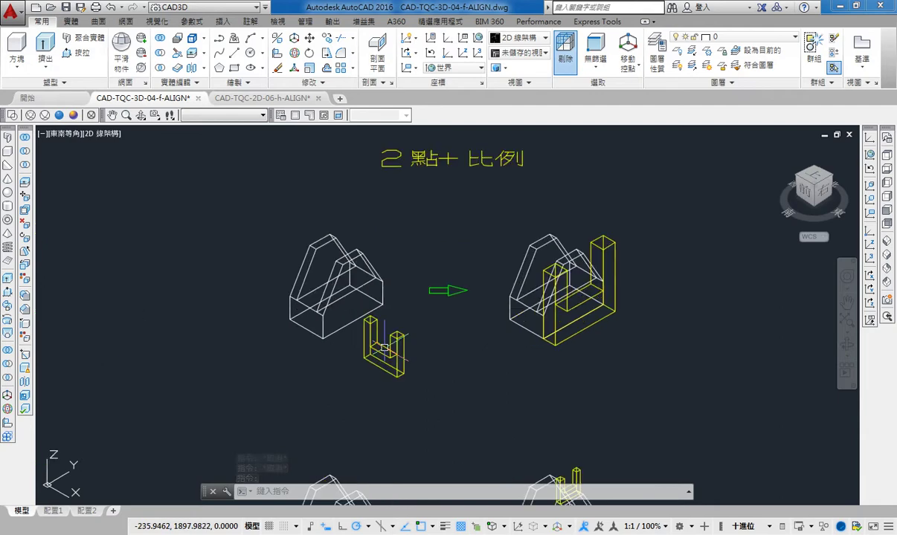
type("al")
key("Return")
left_click_drag(413, 367, 323, 314)
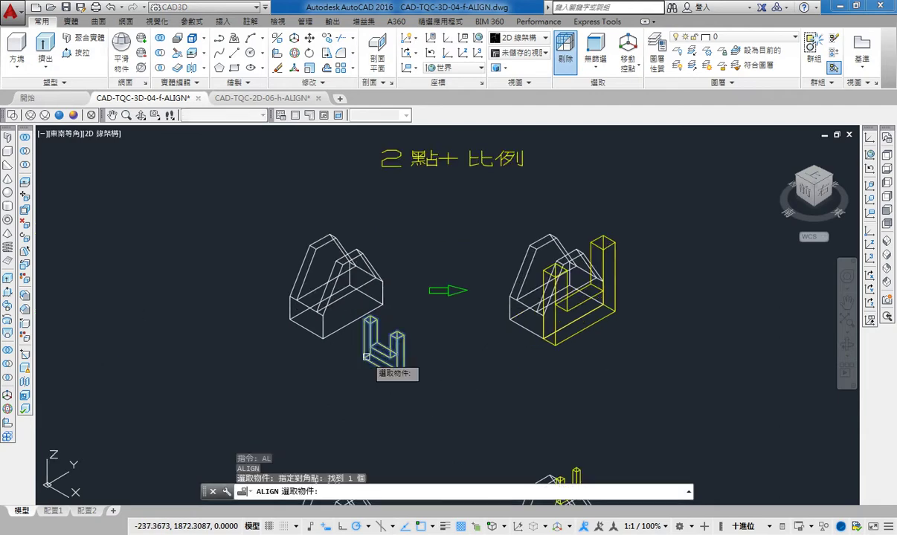
key("Return")
scroll(379, 369, "up", 2)
middle_click_drag(379, 370, 387, 388)
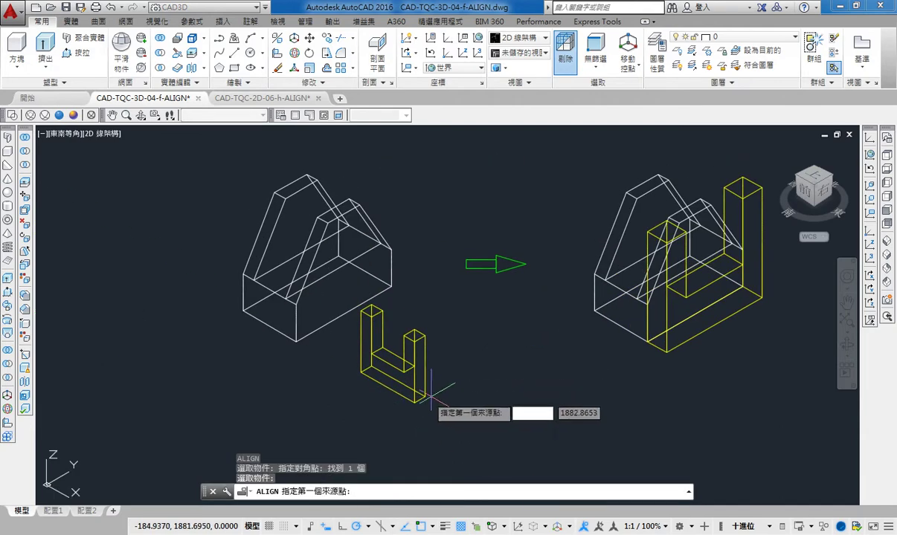
Match two U-part corners to the left white block's corners and scale the U to fit
left_click(423, 397)
left_click(392, 286)
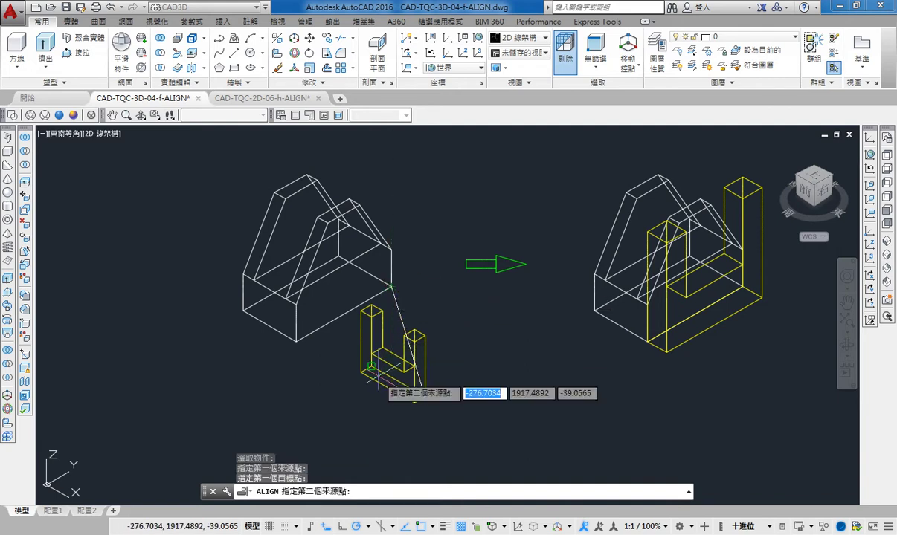
left_click(363, 364)
left_click(296, 342)
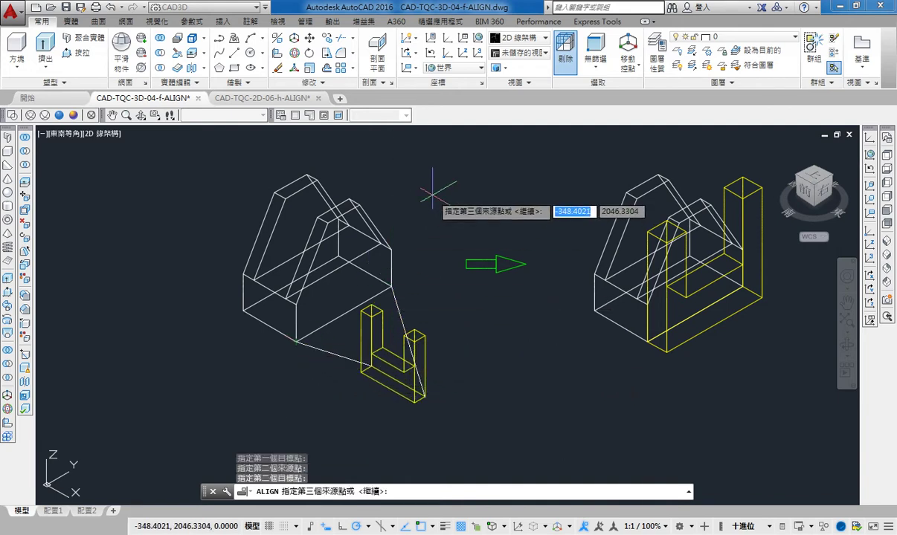
key("Return")
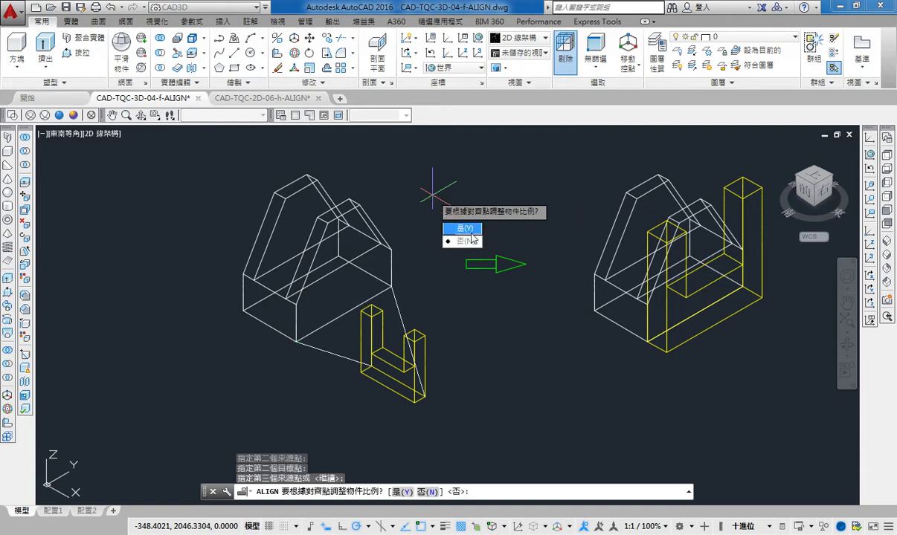
left_click(464, 229)
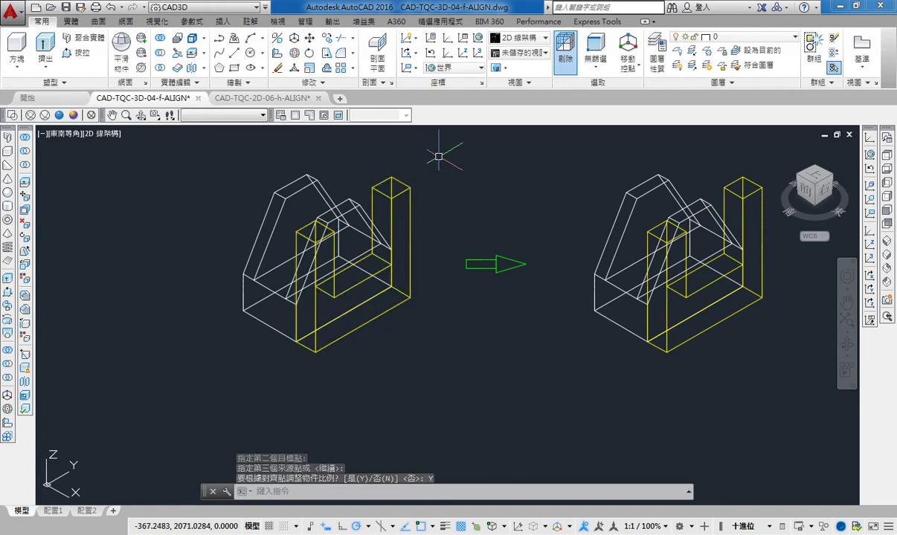
Start ALIGN again with the lower yellow U-part window-selected
scroll(436, 154, "down", 4)
scroll(461, 342, "up", 3)
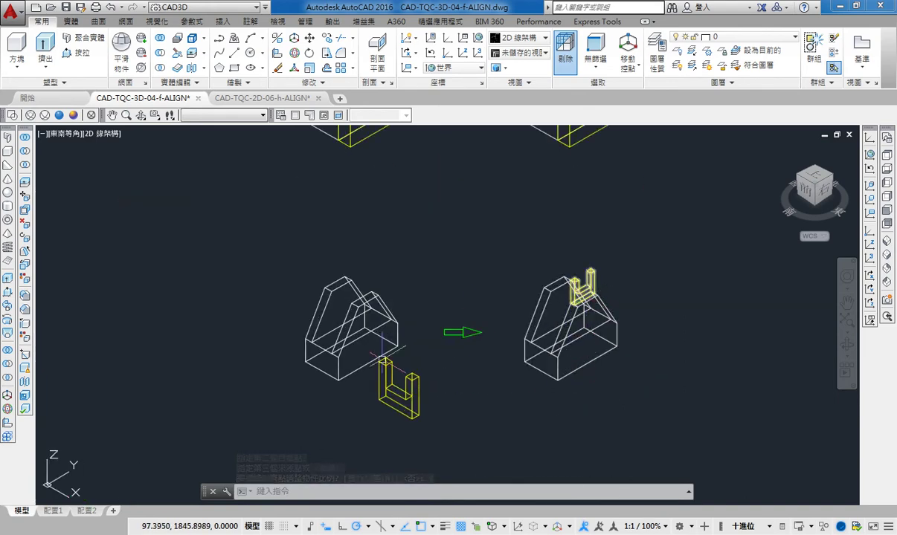
type("al")
key("Return")
left_click(444, 407)
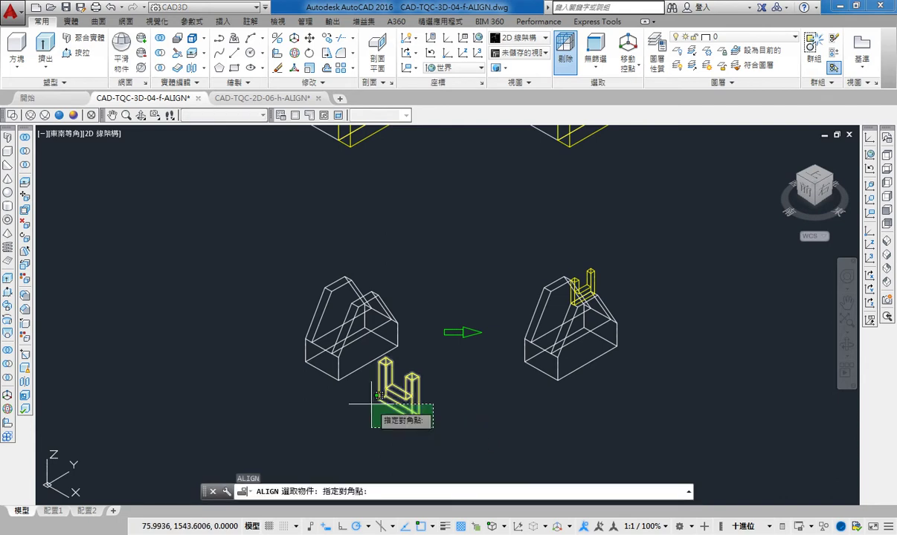
left_click(366, 413)
key("Return")
Align the U onto the left block's top vertex with scaling, then undo the result
left_click(409, 377)
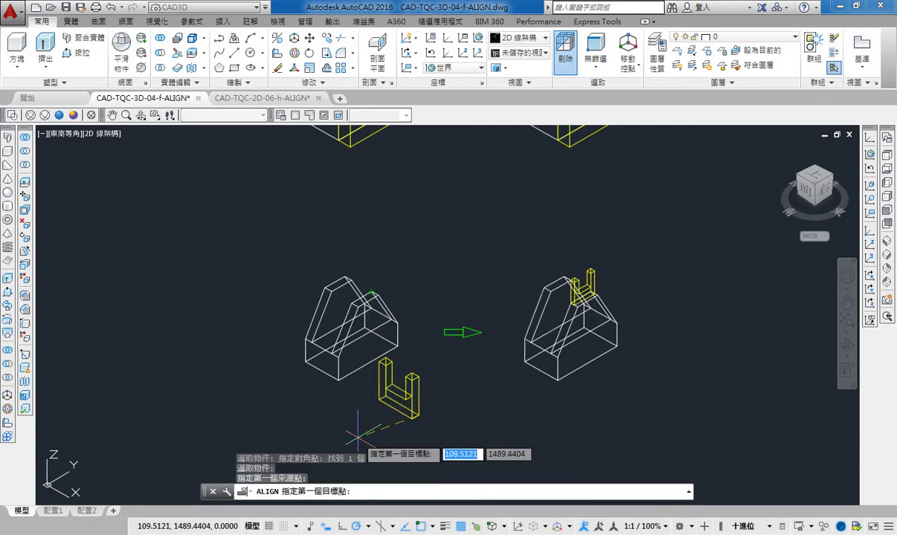
left_click(371, 294)
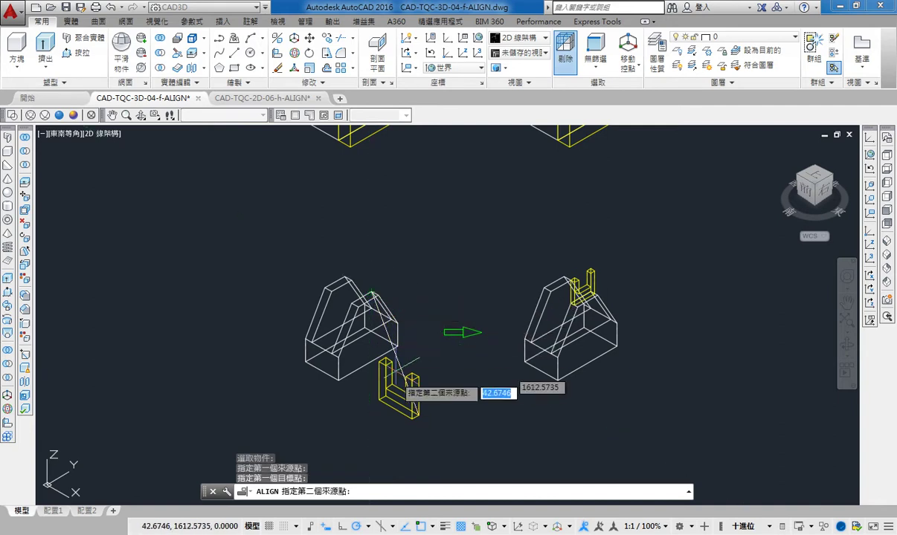
left_click(384, 364)
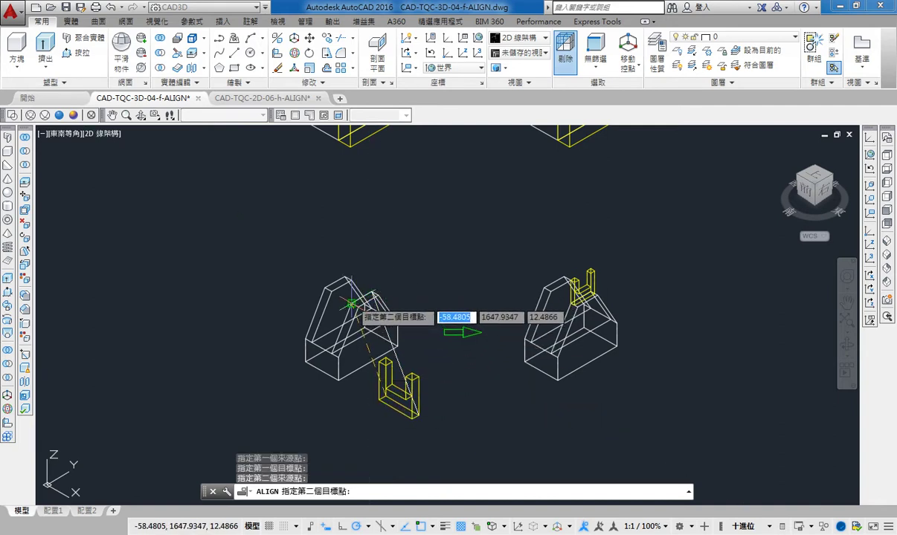
left_click(351, 303)
key("Return")
left_click(431, 290)
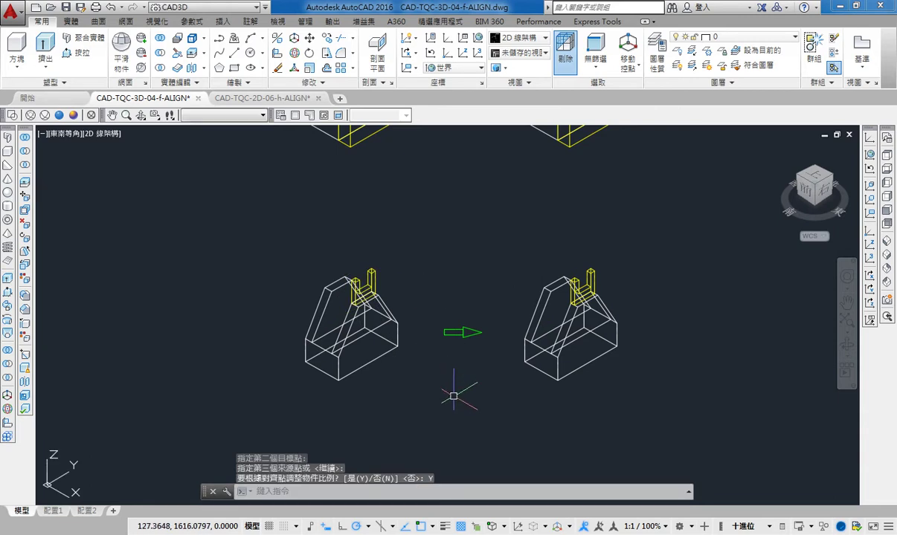
key("ctrl+z")
key("ctrl+z")
key("ctrl+z")
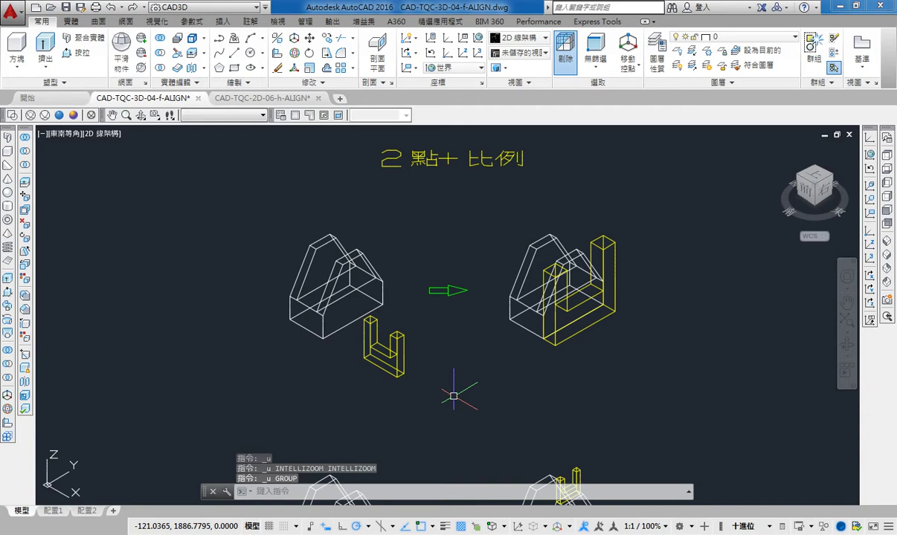
Run ALIGN once more with the yellow U-part selected
scroll(302, 346, "up", 2)
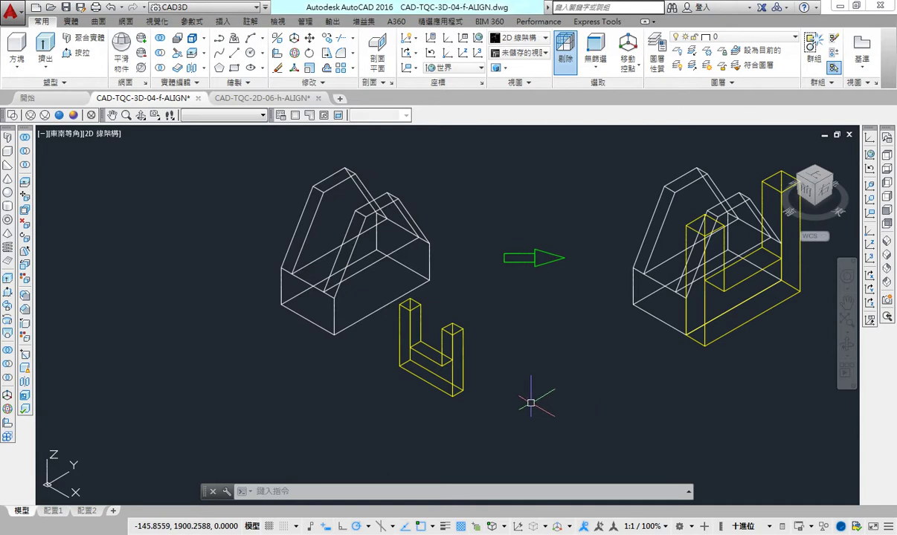
type("al")
key("Return")
left_click(484, 400)
left_click(372, 280)
key("Return")
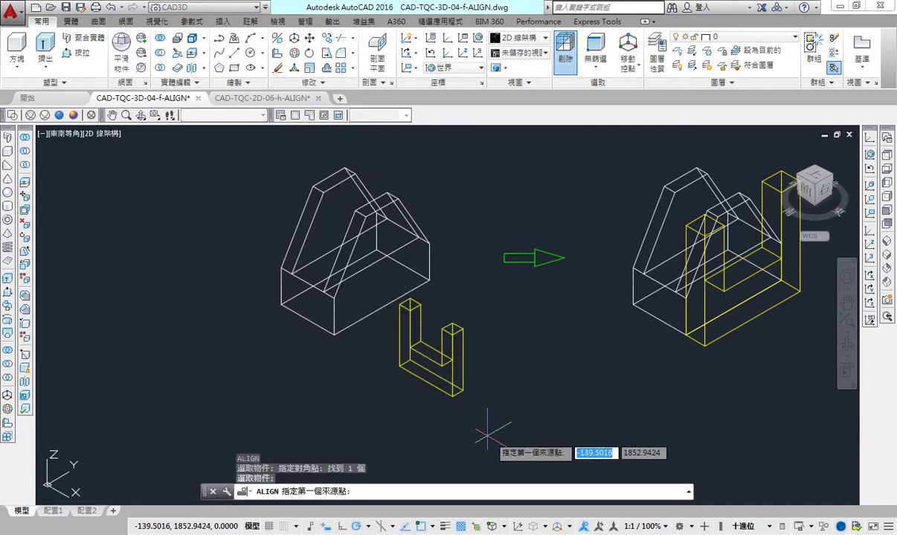
Fit the U to the white block's corners with two point pairs and scaling, then undo the misplacement
left_click(402, 364)
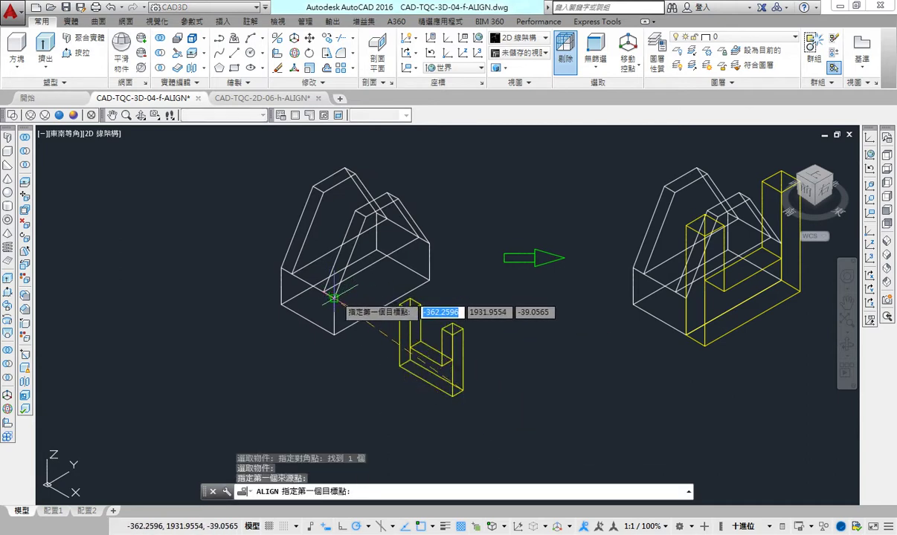
left_click(334, 300)
left_click(407, 357)
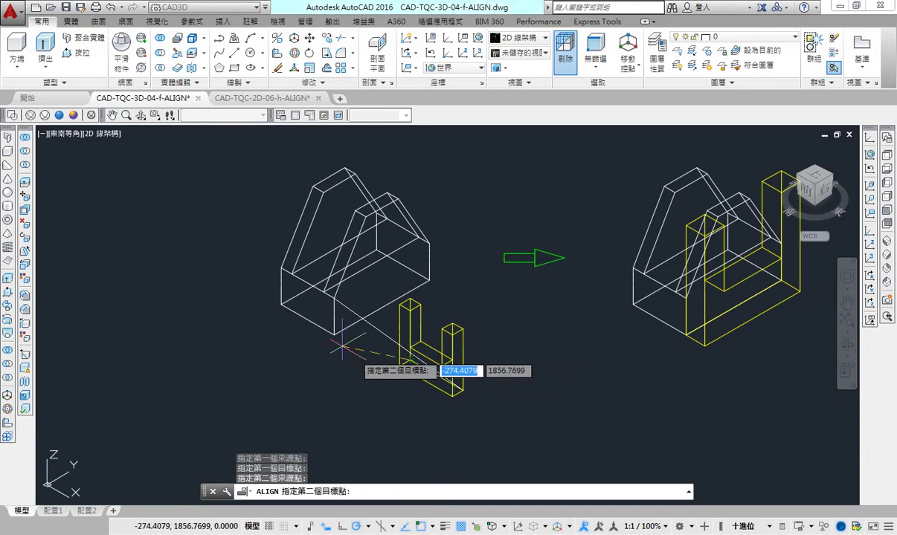
left_click(281, 267)
key("Return")
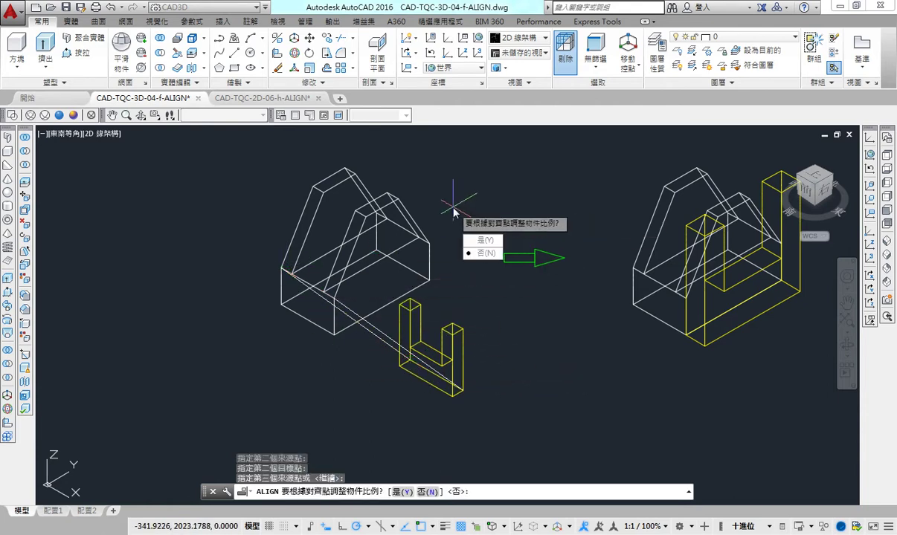
left_click(477, 241)
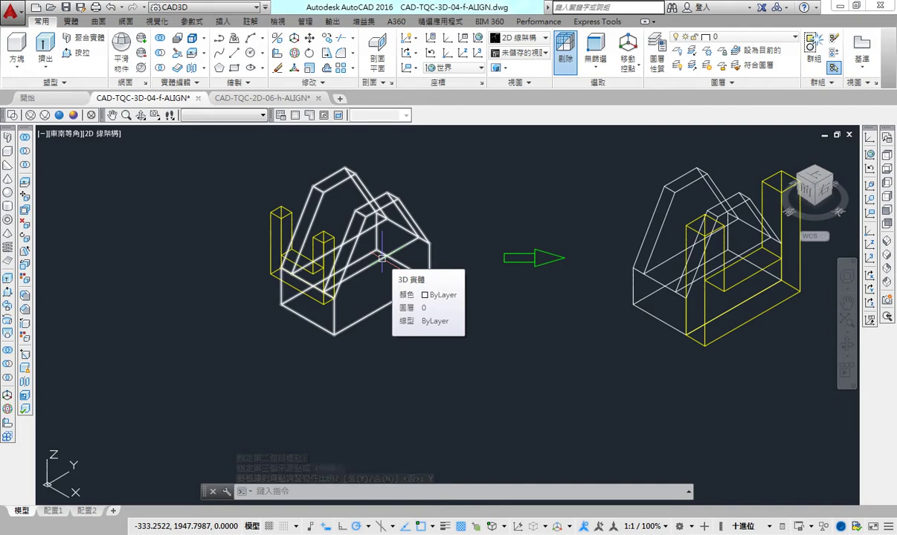
key("ctrl+z")
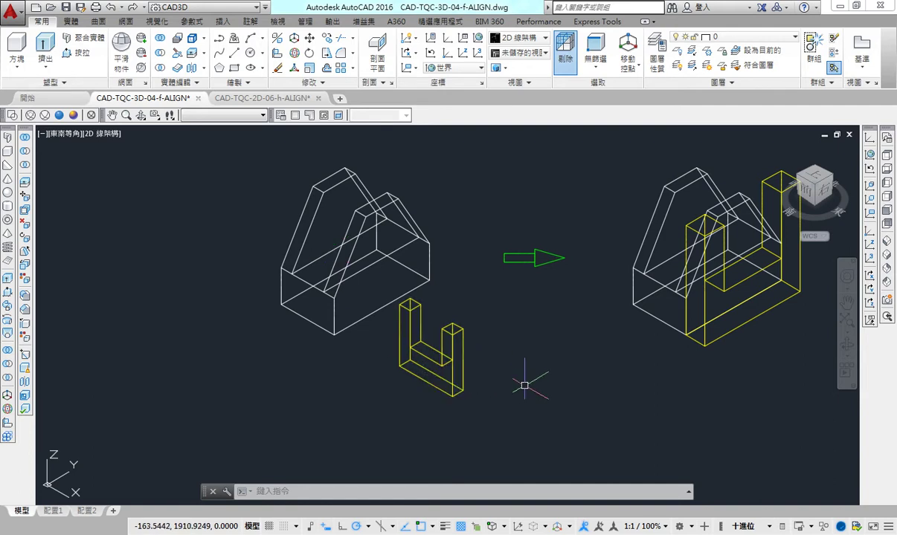
Start ALIGN with the yellow U part window-selected
type("al")
key("Return")
left_click(455, 383)
left_click(374, 279)
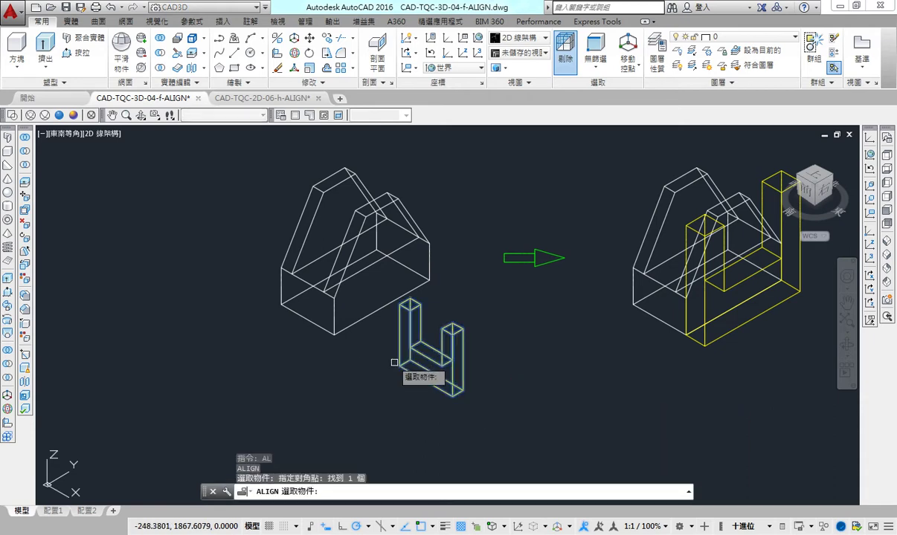
key("Return")
Seat the U on the block's slanted face using three source and three target points
left_click(461, 391)
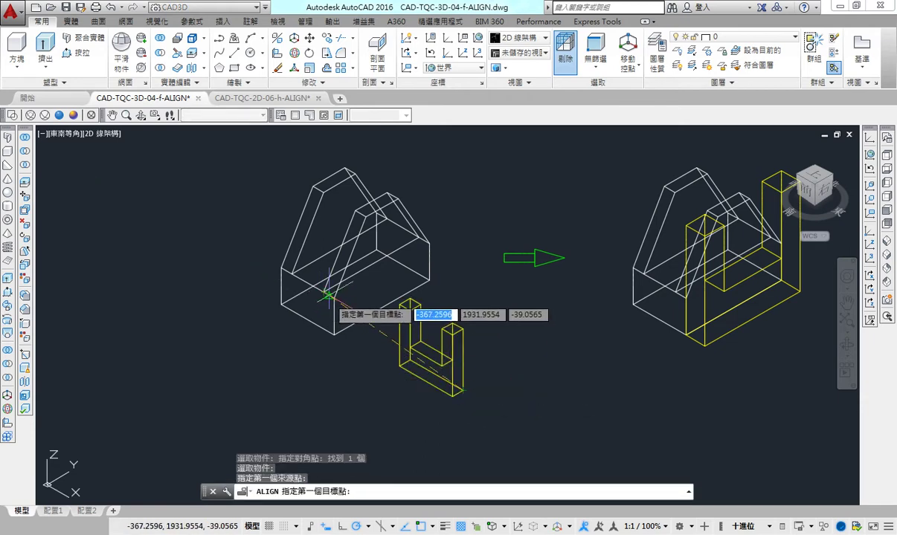
left_click(333, 298)
left_click(461, 328)
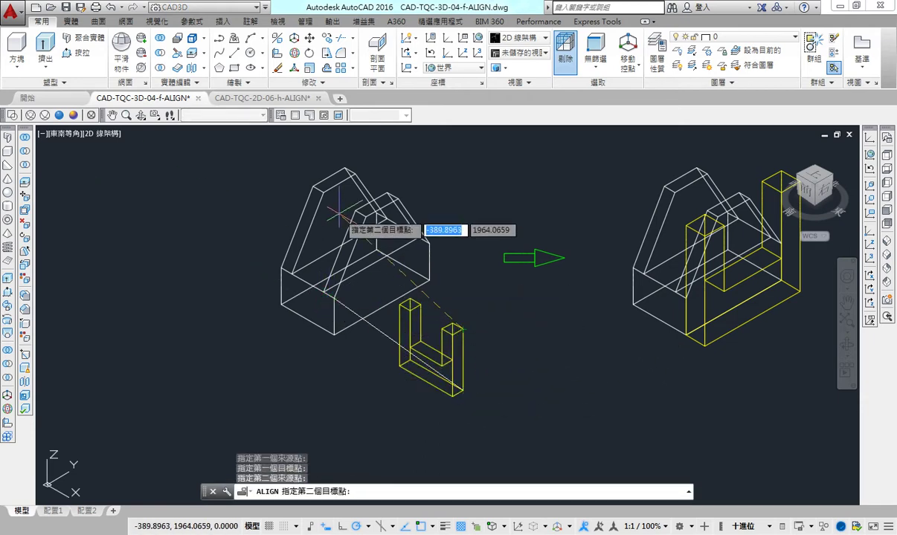
left_click(364, 217)
left_click(399, 344)
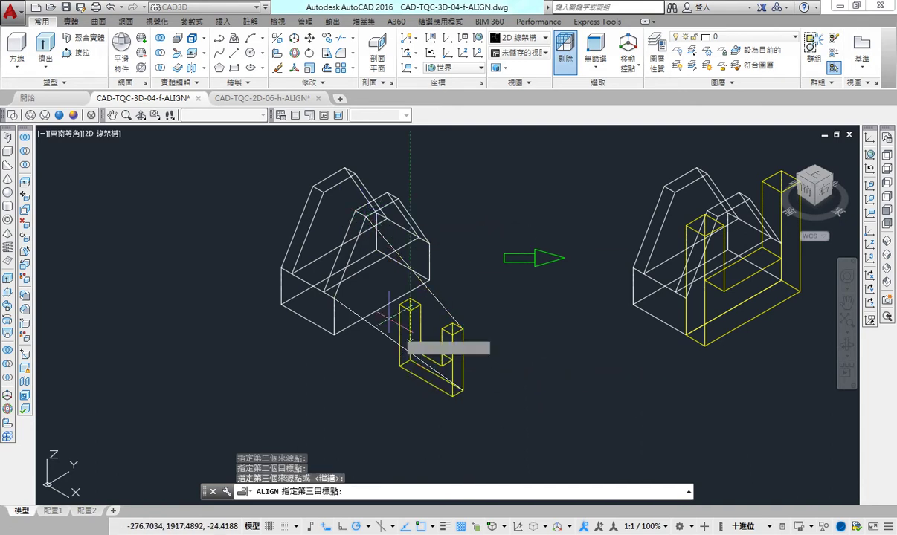
left_click(311, 180)
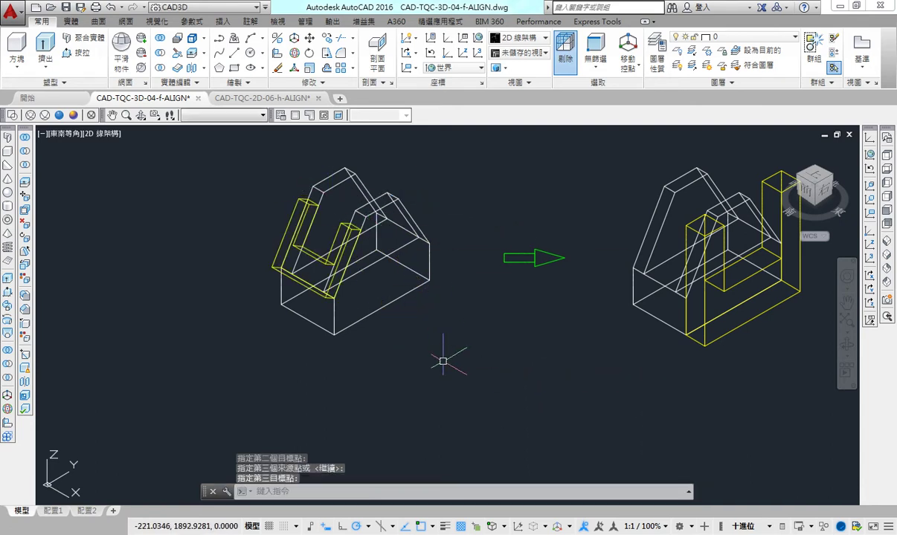
left_click(289, 223)
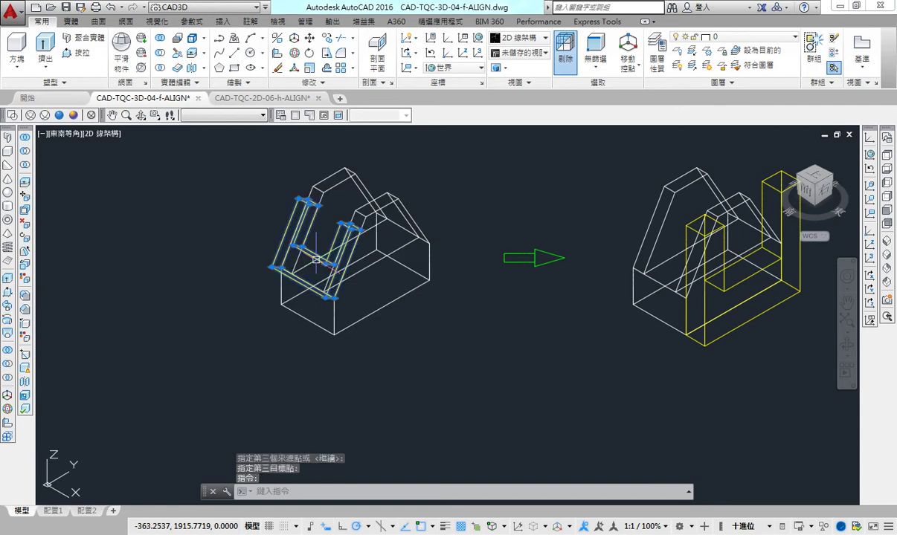
Scale the U part by 0.5 about its corner
type("sc")
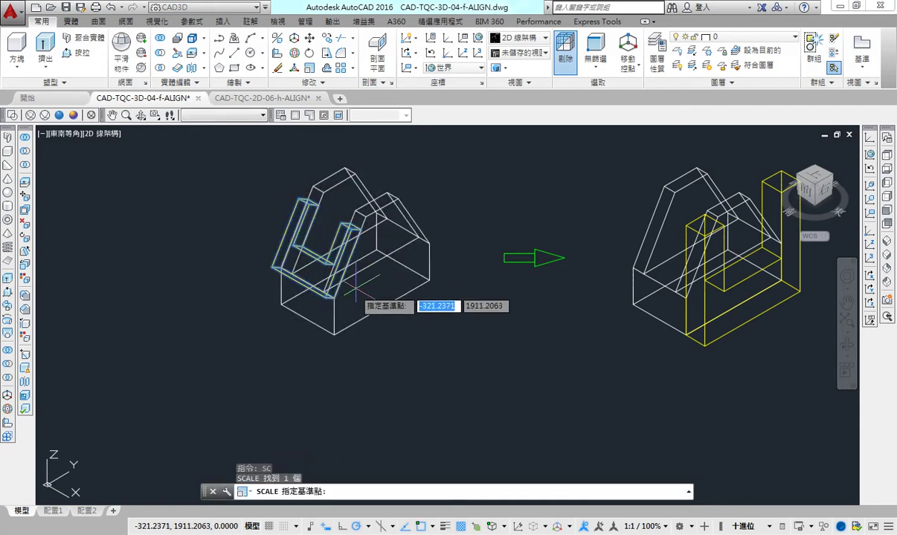
key("Return")
left_click(334, 298)
type("0")
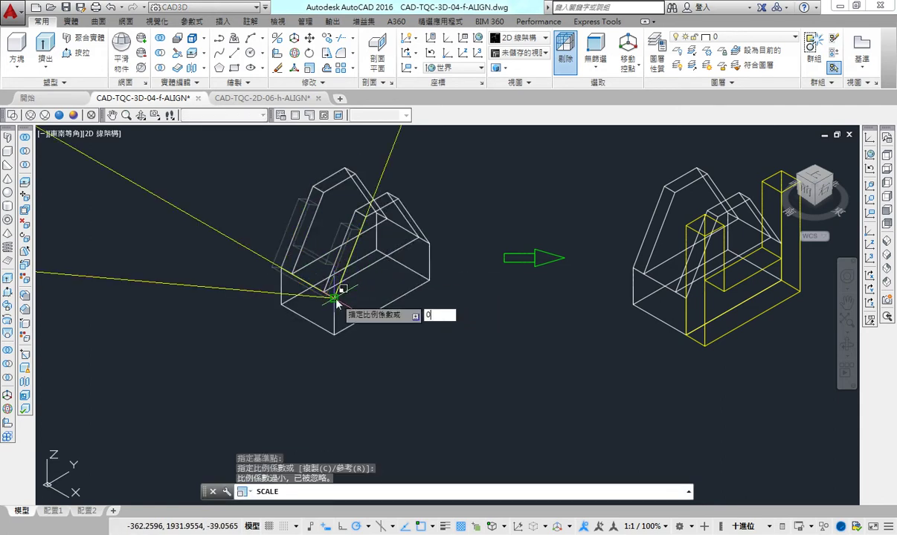
type(".5")
key("Return")
scroll(349, 298, "up", 5)
scroll(370, 305, "up", 1)
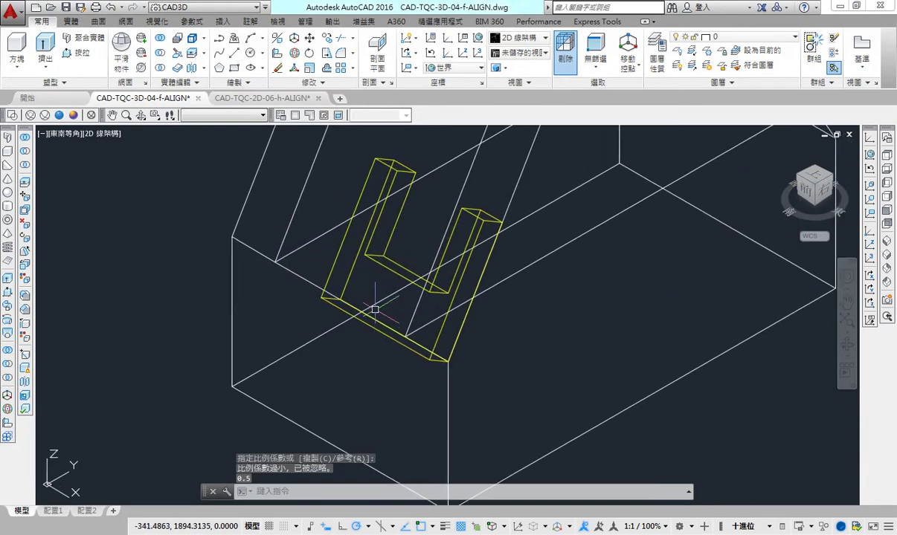
scroll(364, 330, "down", 2)
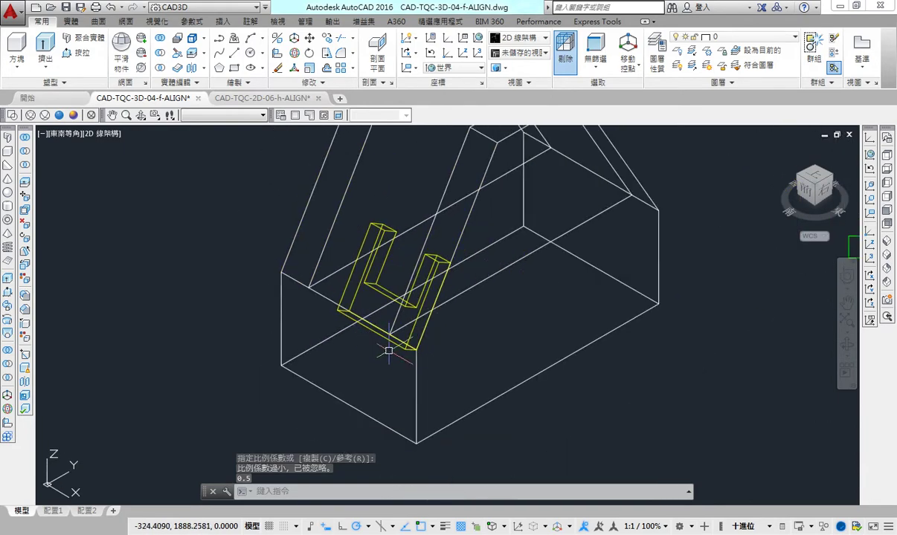
Reselect the U part and attempt another scale, then cancel it
left_click(368, 284)
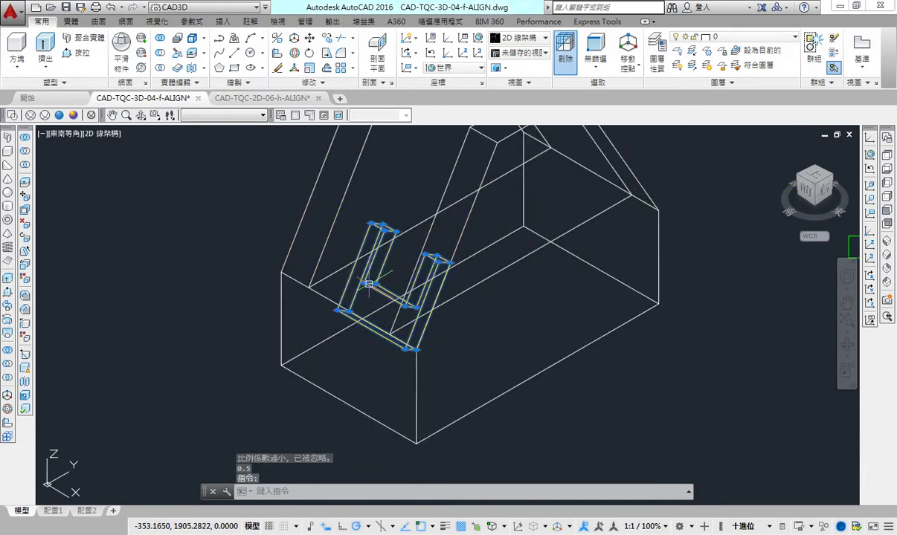
type("sc")
key("Return")
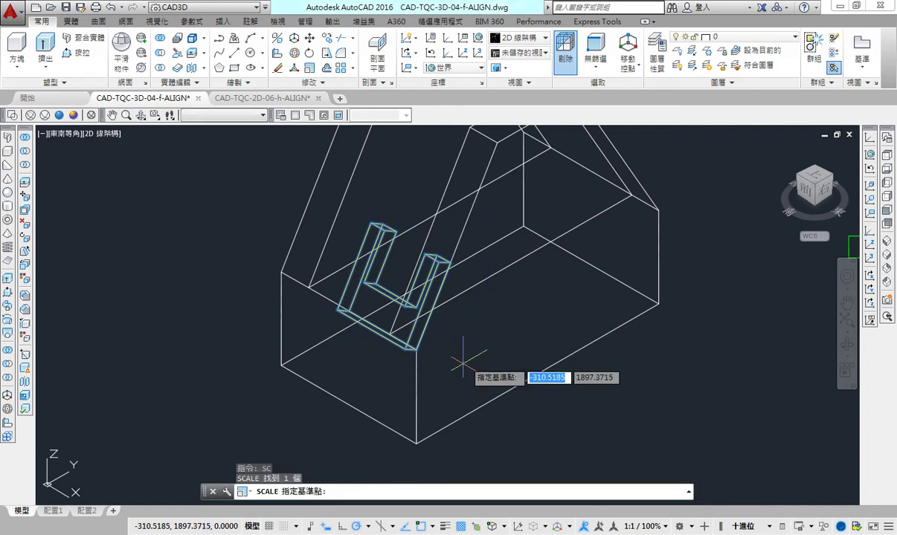
left_click(415, 348)
left_click(424, 340)
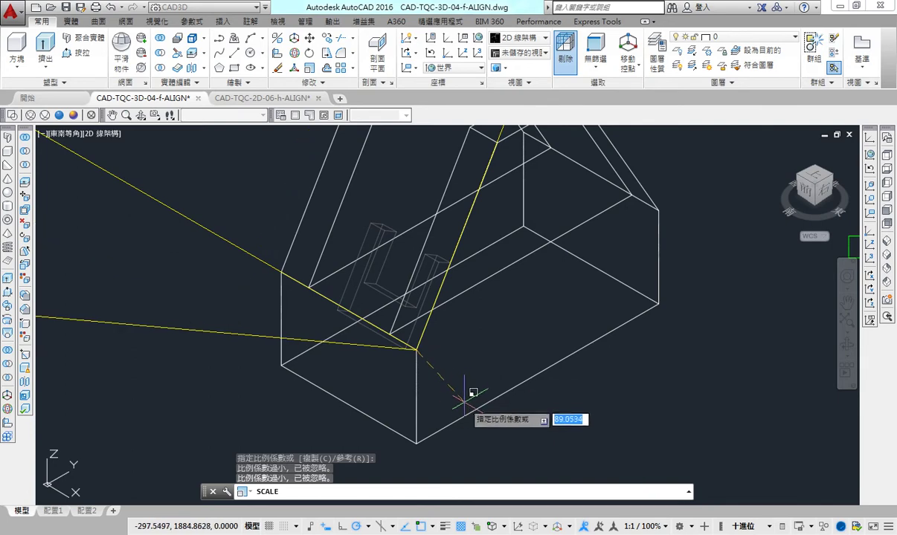
scroll(502, 381, "down", 3)
scroll(508, 385, "up", 2)
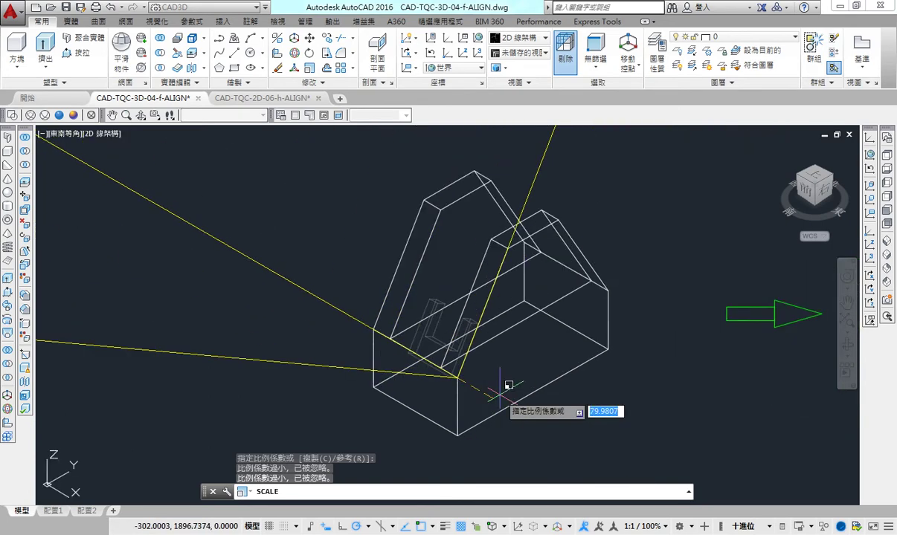
key("Escape")
Scale the U by reference from its lower corner so it matches the block's edge length
type("sc")
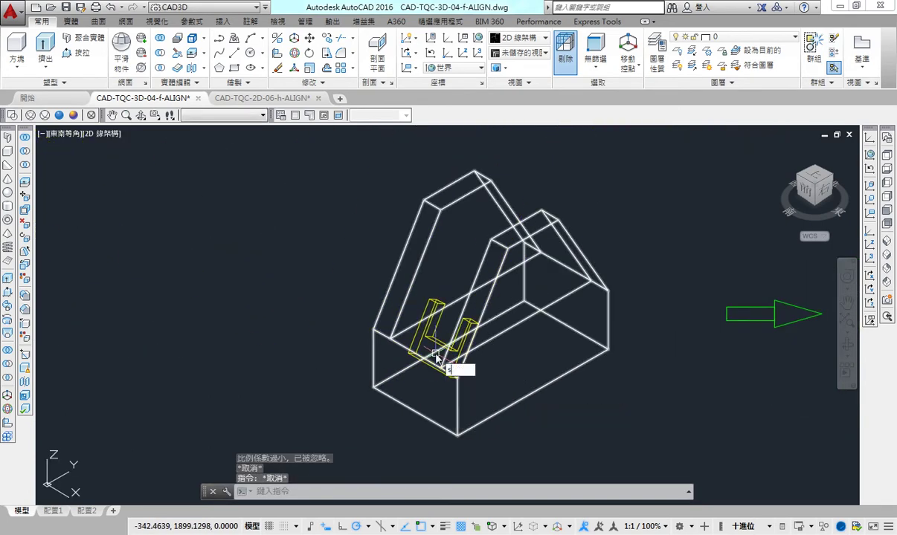
key("Return")
left_click(429, 340)
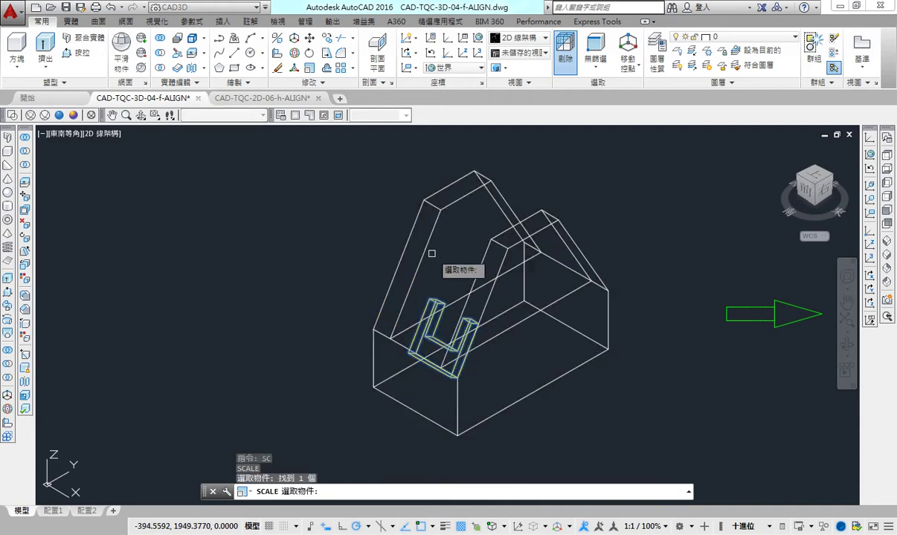
key("Return")
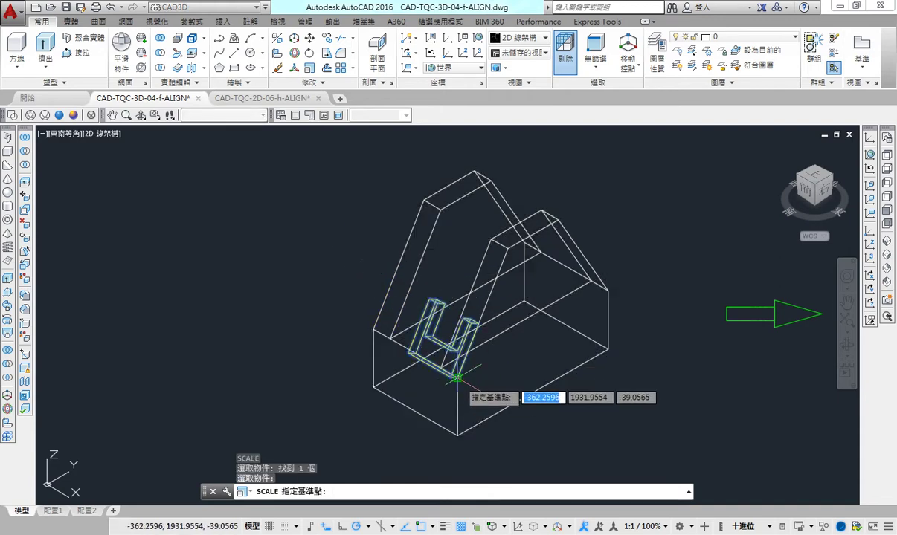
left_click(458, 379)
type("r")
key("Return")
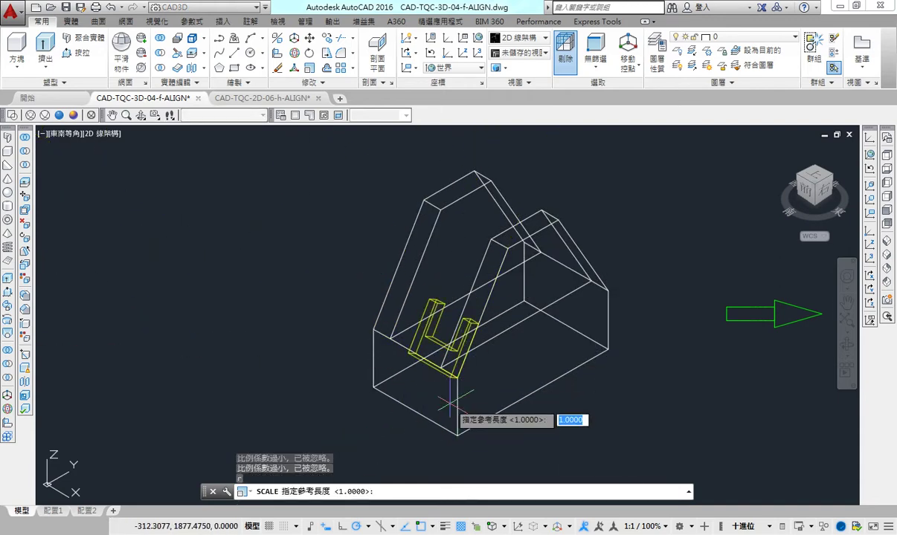
scroll(425, 366, "up", 5)
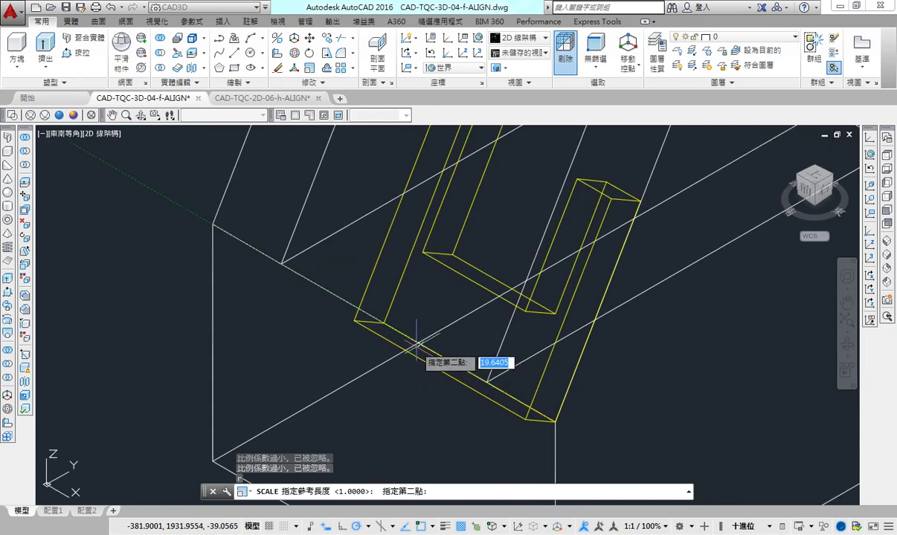
left_click(385, 324)
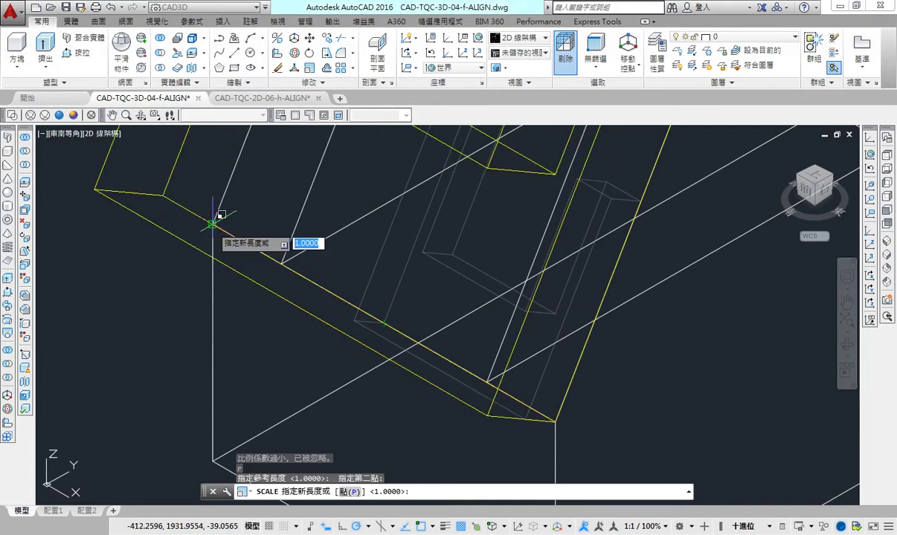
key("Return")
scroll(236, 220, "down", 5)
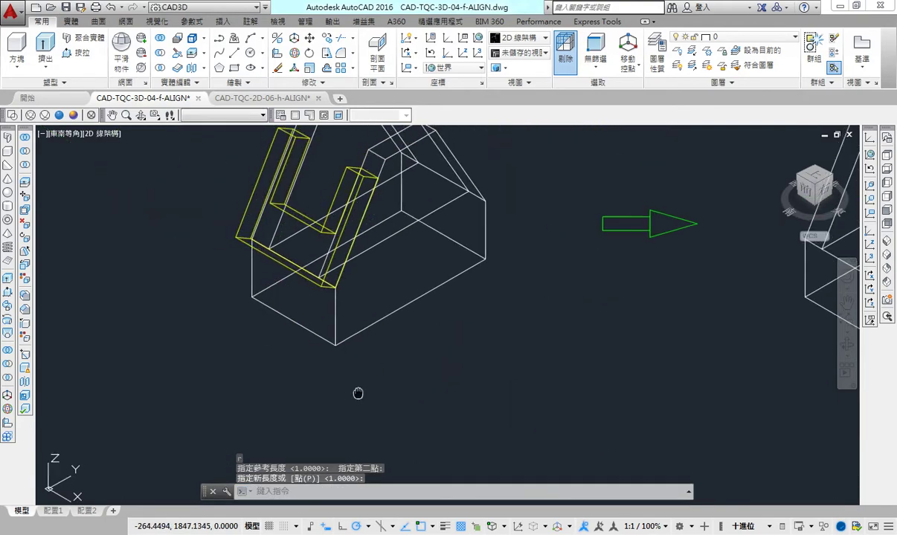
Undo the reference scaling so the yellow U-part is small again, then orbit closer
middle_click_drag(352, 325, 384, 325, "shift")
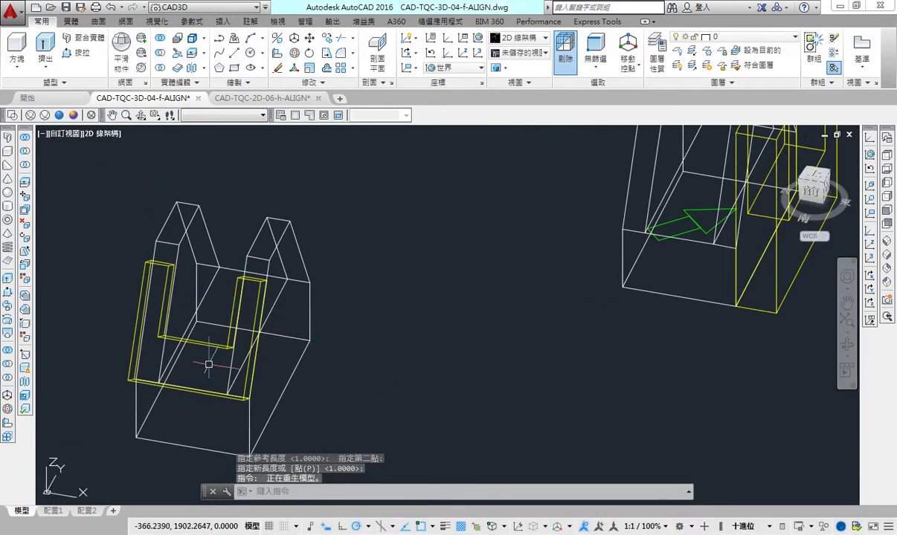
scroll(141, 383, "up", 5)
scroll(141, 383, "down", 2)
scroll(204, 362, "down", 1)
scroll(232, 358, "down", 1)
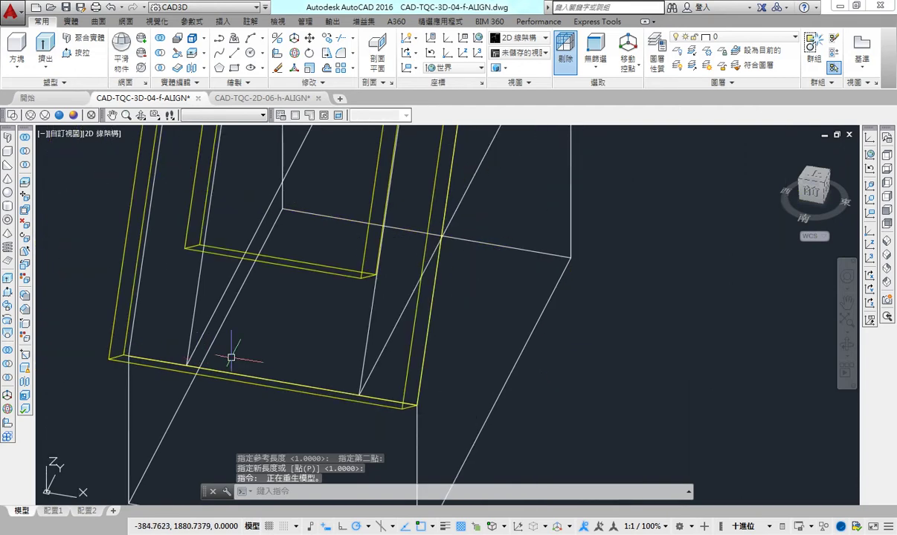
key("ctrl+z")
key("ctrl+z")
key("ctrl+z")
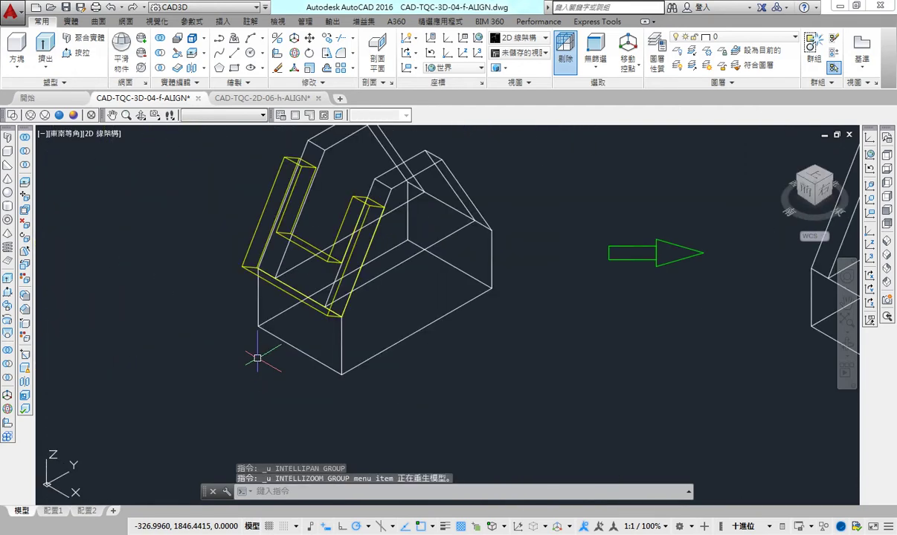
key("ctrl+z")
key("ctrl+z")
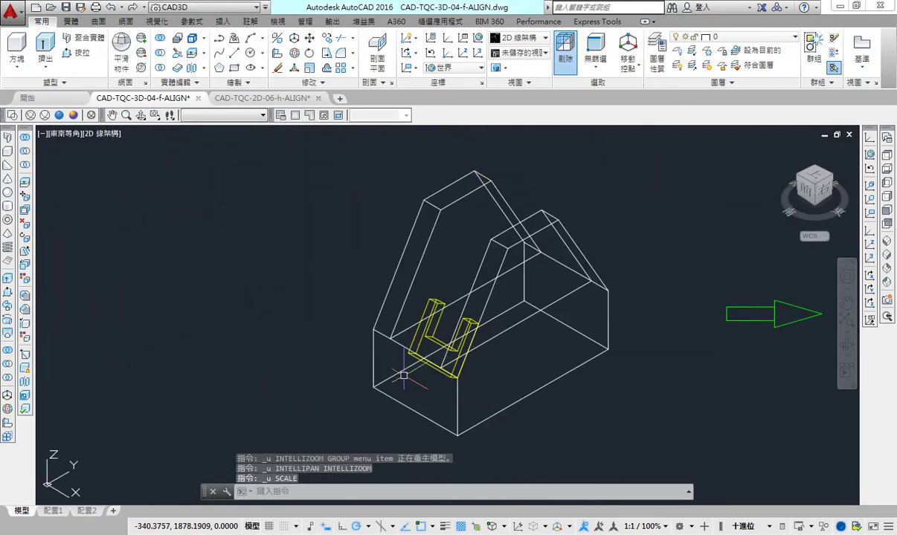
middle_click_drag(403, 376, 357, 353, "shift")
type("sc")
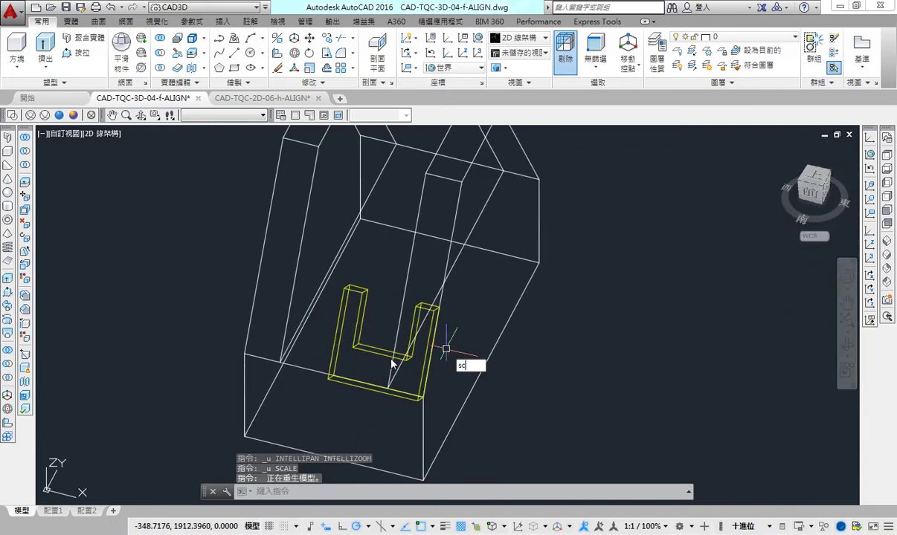
Start scaling the yellow U-part from its corner base point, choosing the Reference option
key("Return")
left_click(392, 362)
key("Return")
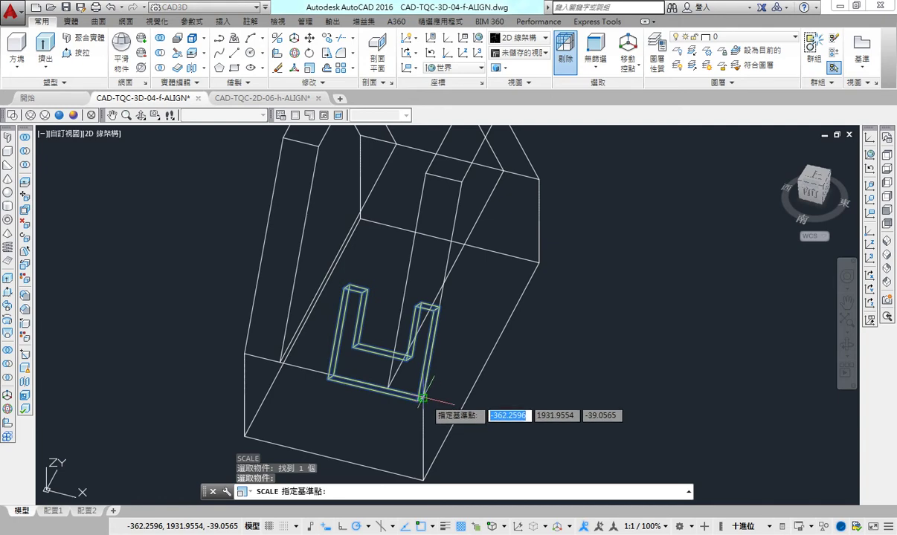
left_click(422, 398)
type("r")
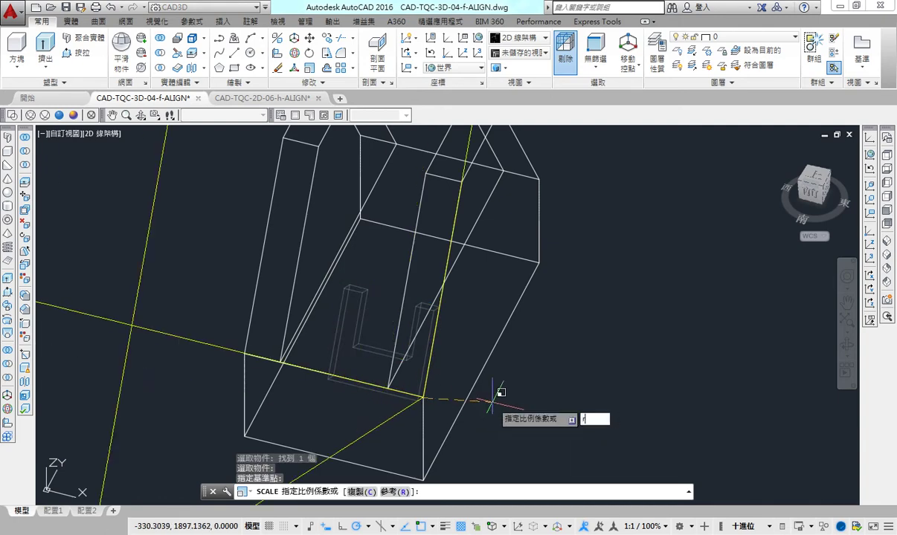
key("Return")
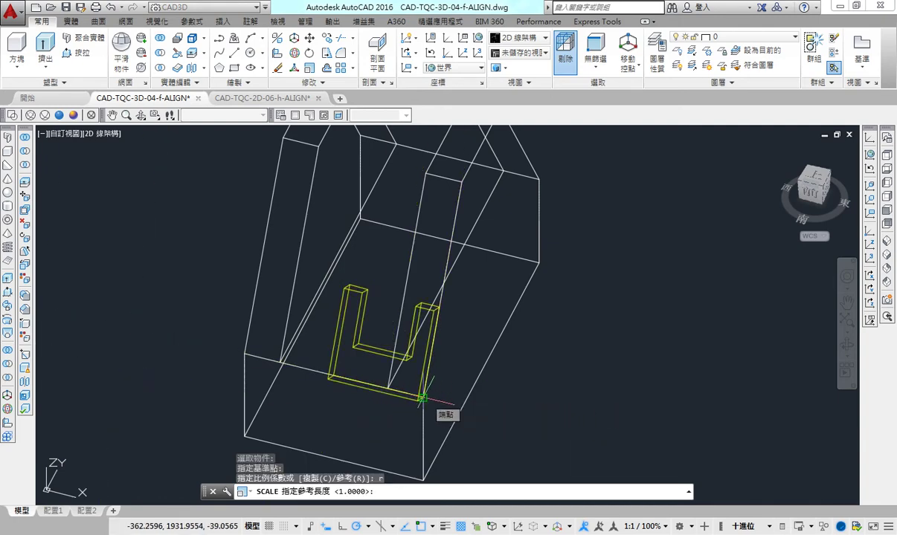
Pick the U-part's bottom edge ends as the reference length and toggle polar tracking
left_click(422, 399)
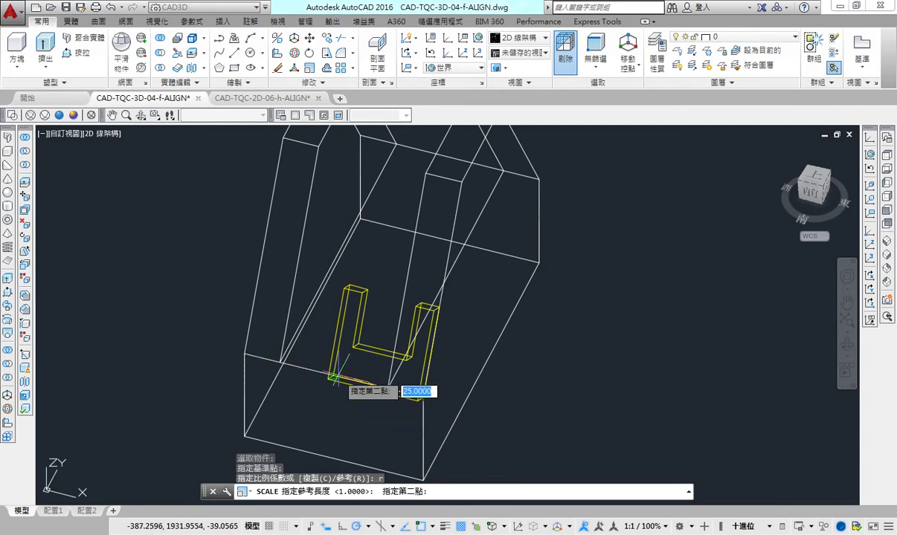
scroll(336, 378, "up", 5)
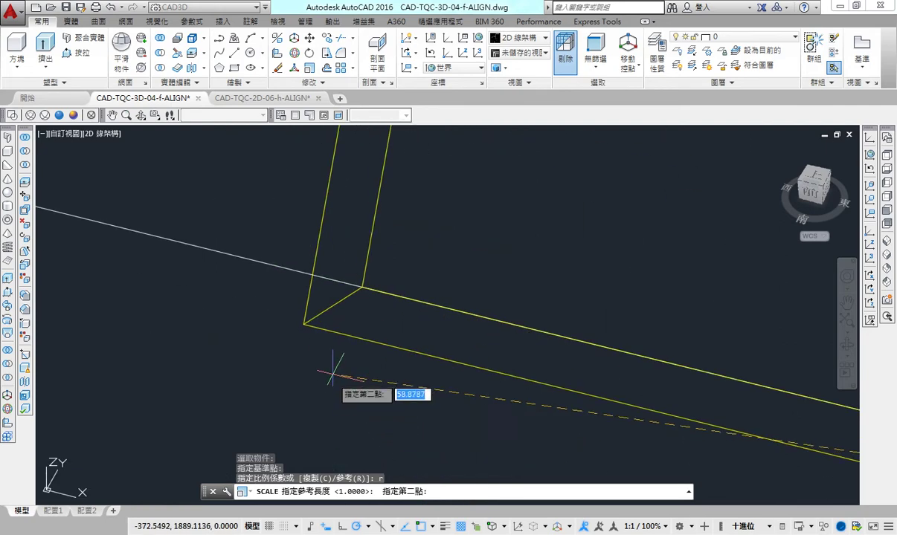
left_click(361, 290)
scroll(398, 407, "down", 3)
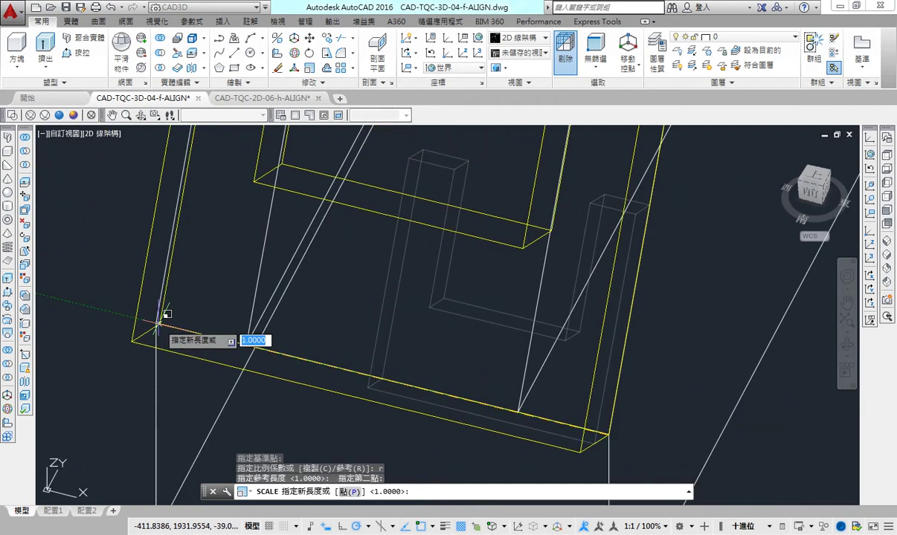
scroll(155, 327, "down", 2)
scroll(154, 327, "up", 2)
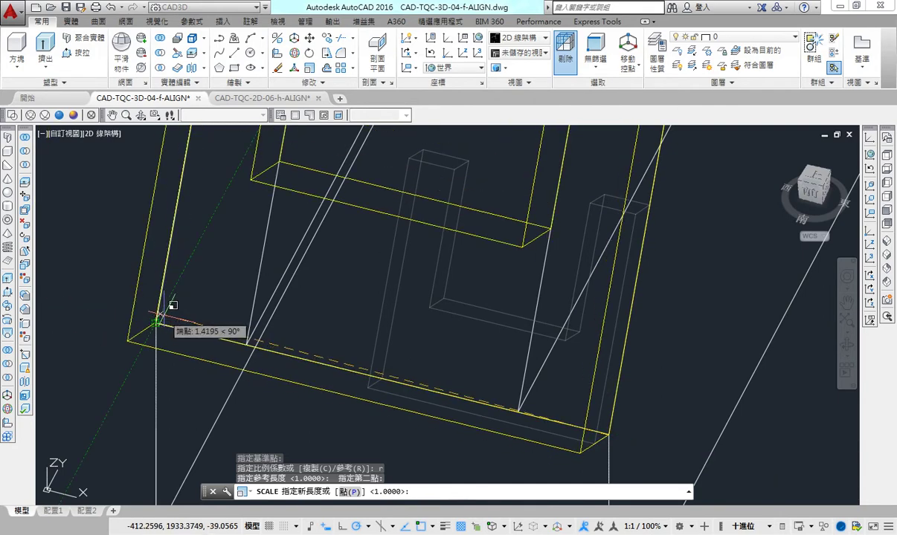
scroll(152, 316, "up", 3)
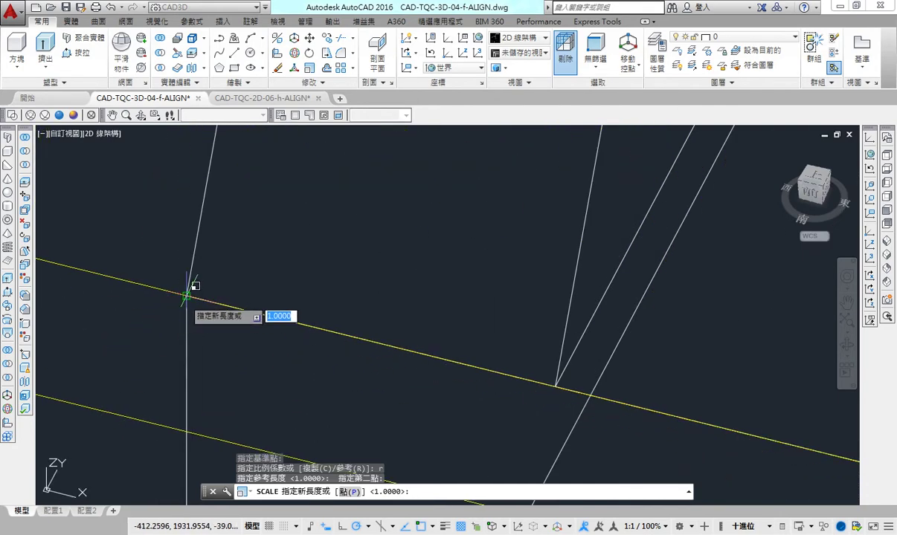
scroll(193, 295, "down", 2)
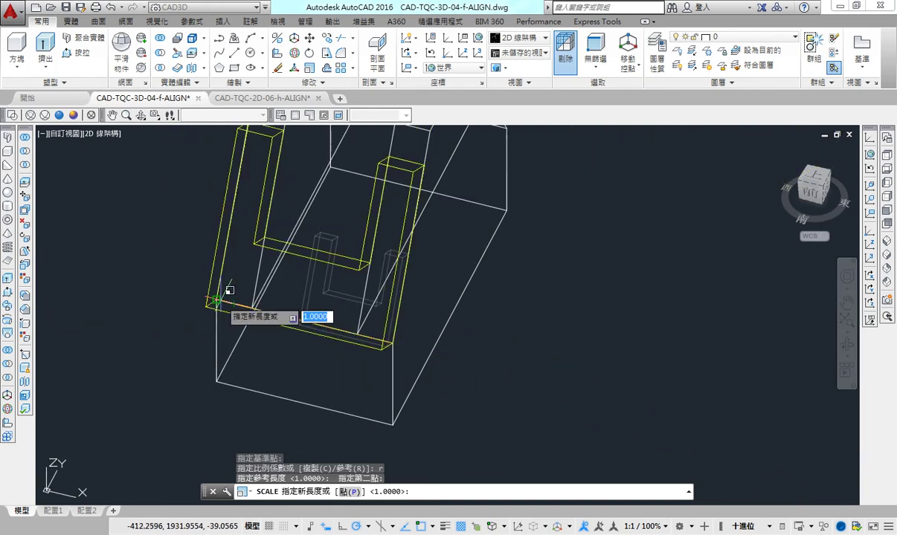
scroll(217, 298, "down", 6)
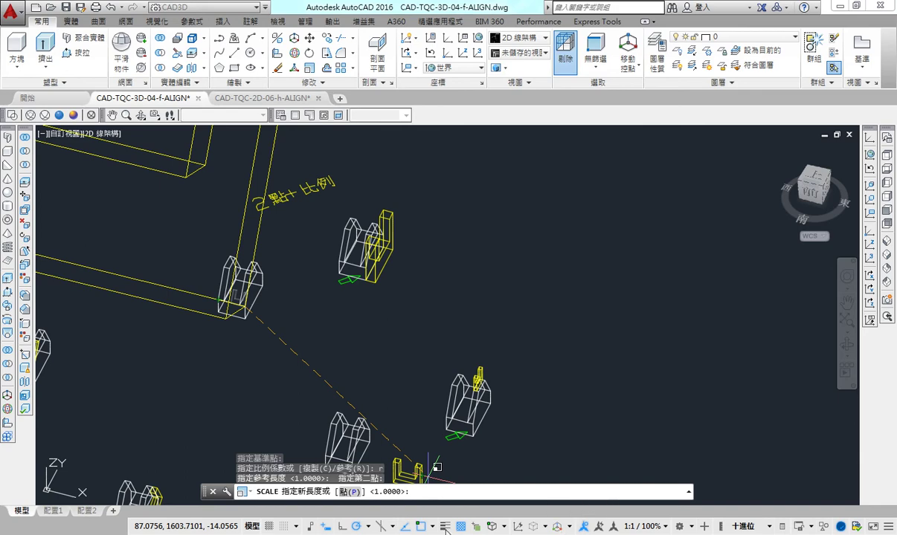
left_click(356, 528)
scroll(235, 283, "up", 5)
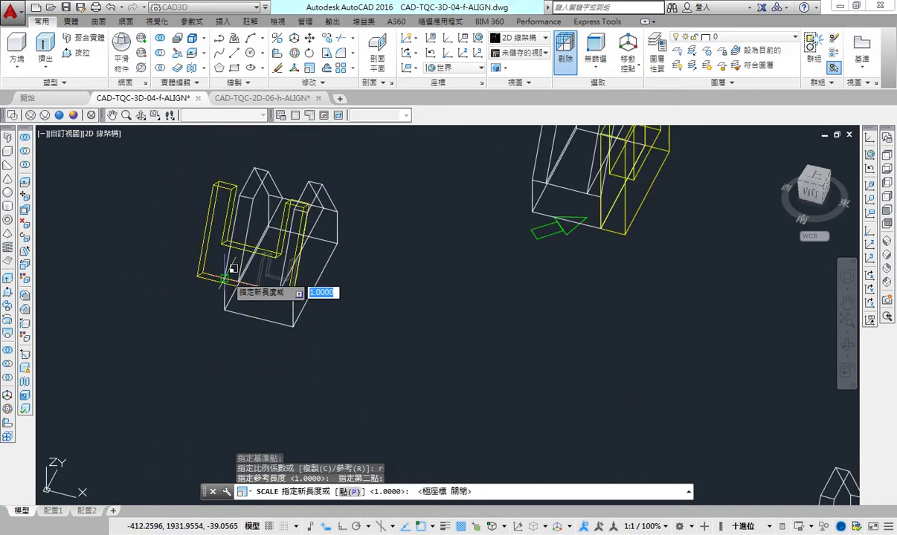
scroll(254, 283, "up", 4)
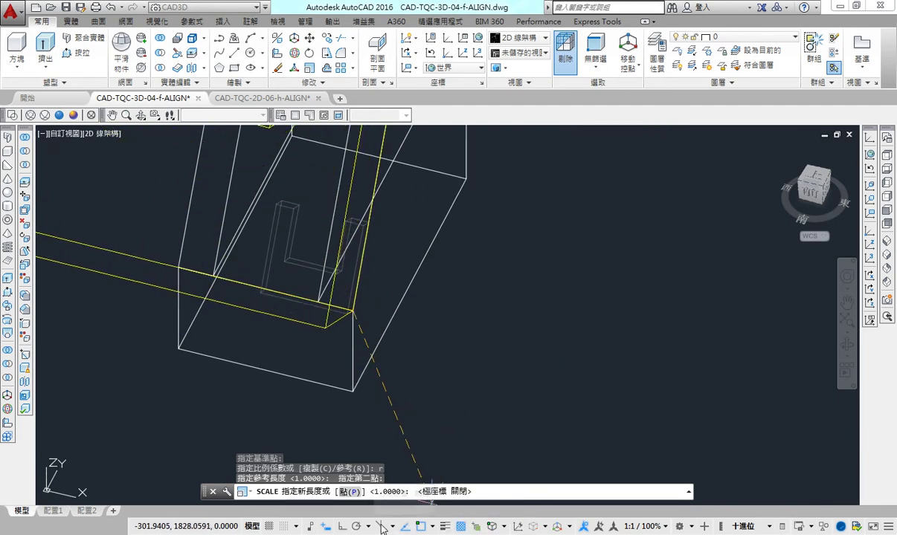
left_click(355, 528)
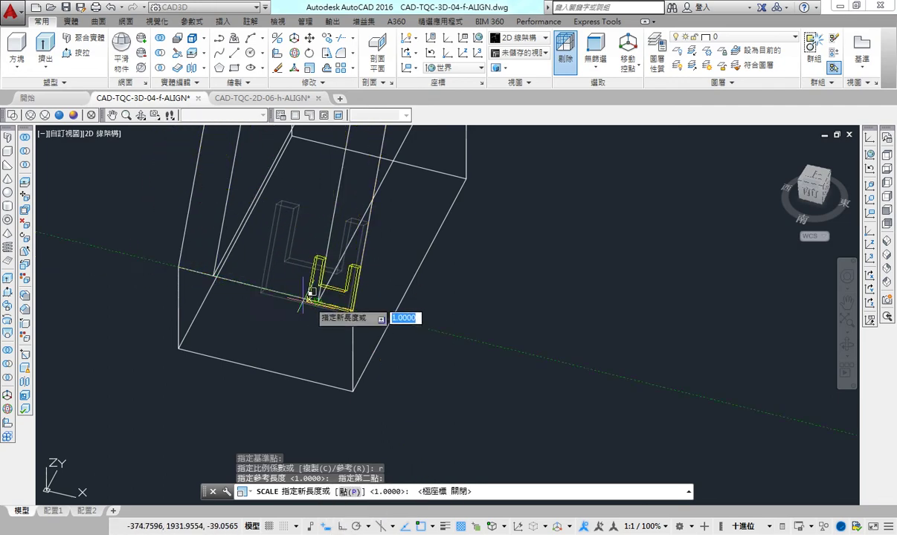
left_click(177, 269)
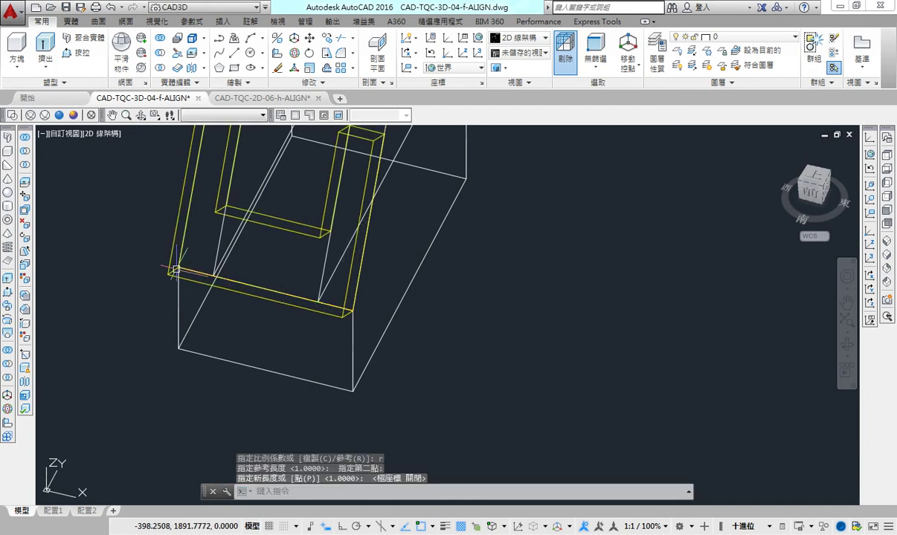
scroll(234, 306, "down", 3)
scroll(216, 311, "down", 2)
scroll(361, 337, "up", 5)
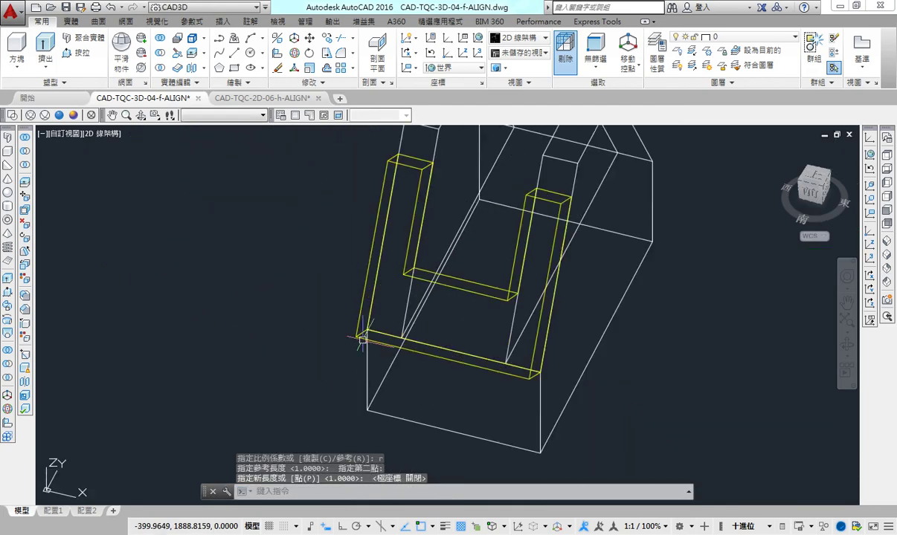
scroll(392, 351, "down", 1)
scroll(347, 354, "down", 2)
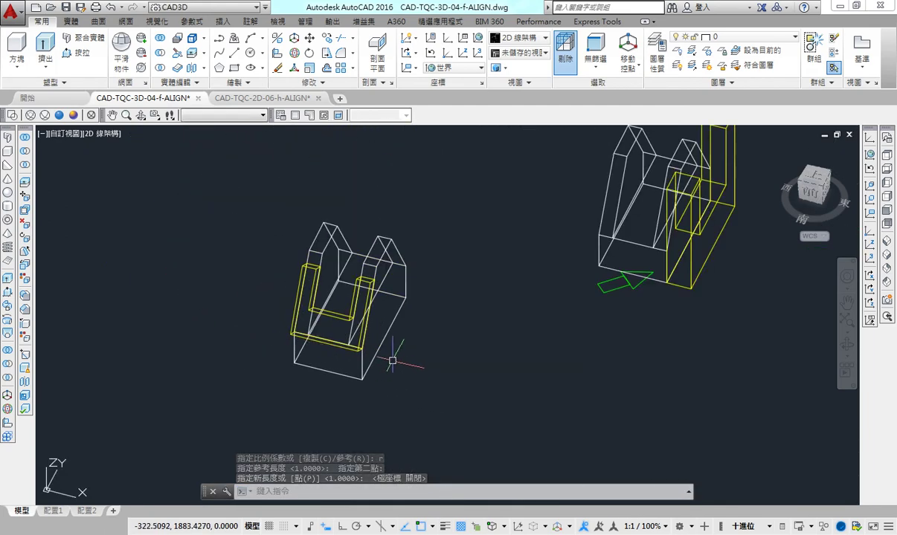
middle_click_drag(392, 361, 396, 345, "shift")
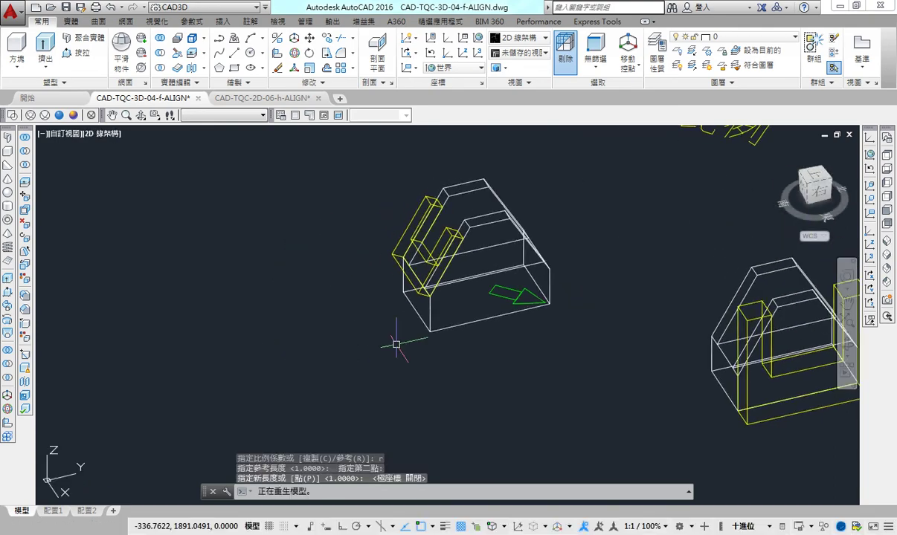
scroll(392, 307, "down", 4)
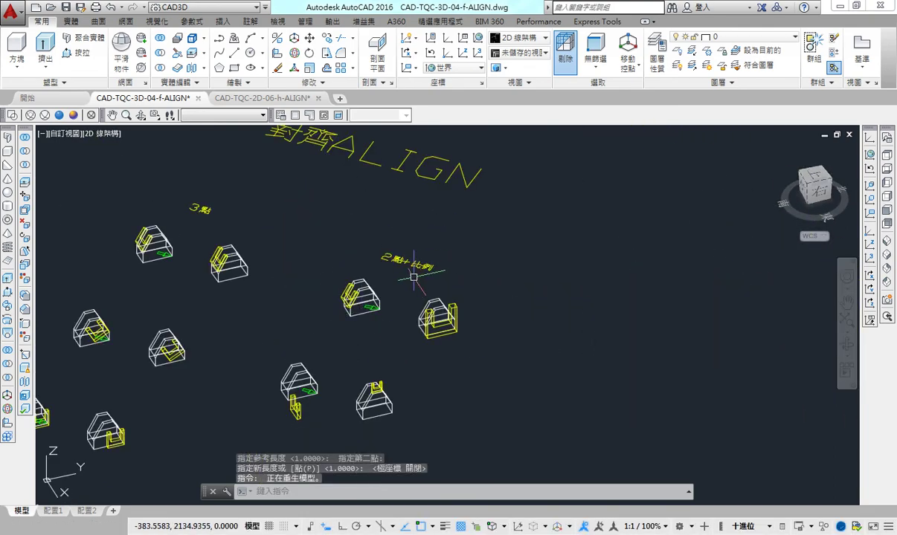
middle_click_drag(339, 335, 407, 344, "shift")
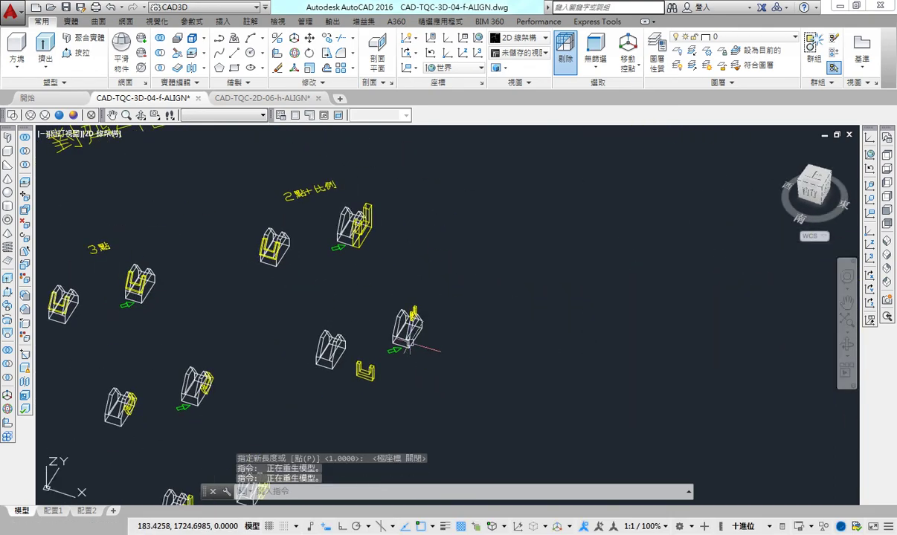
scroll(287, 275, "up", 4)
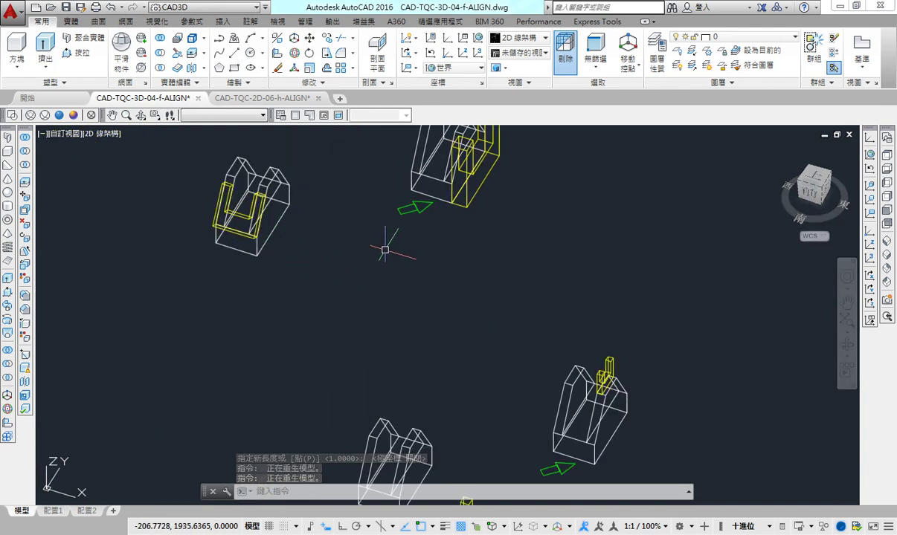
mouse_move(385, 250)
middle_mouse_down()
mouse_move(352, 283)
mouse_move(356, 302)
middle_mouse_up()
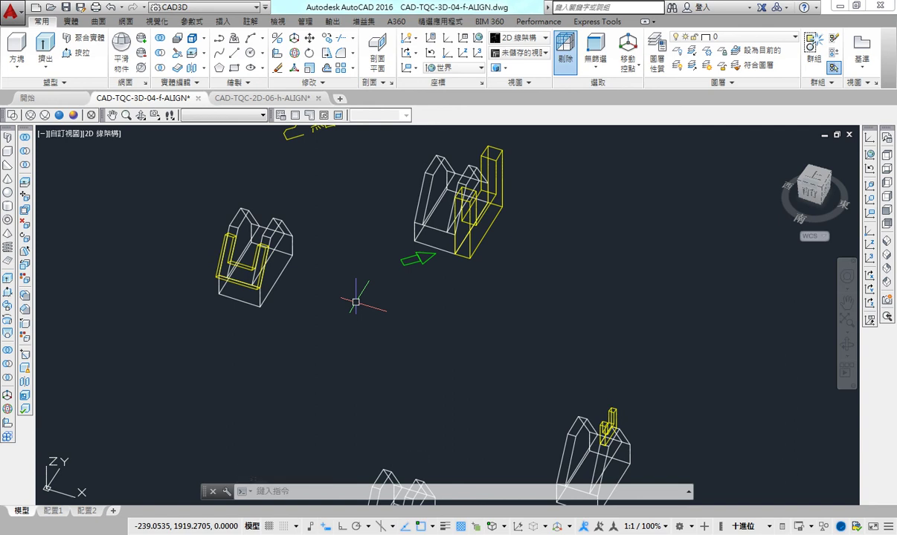